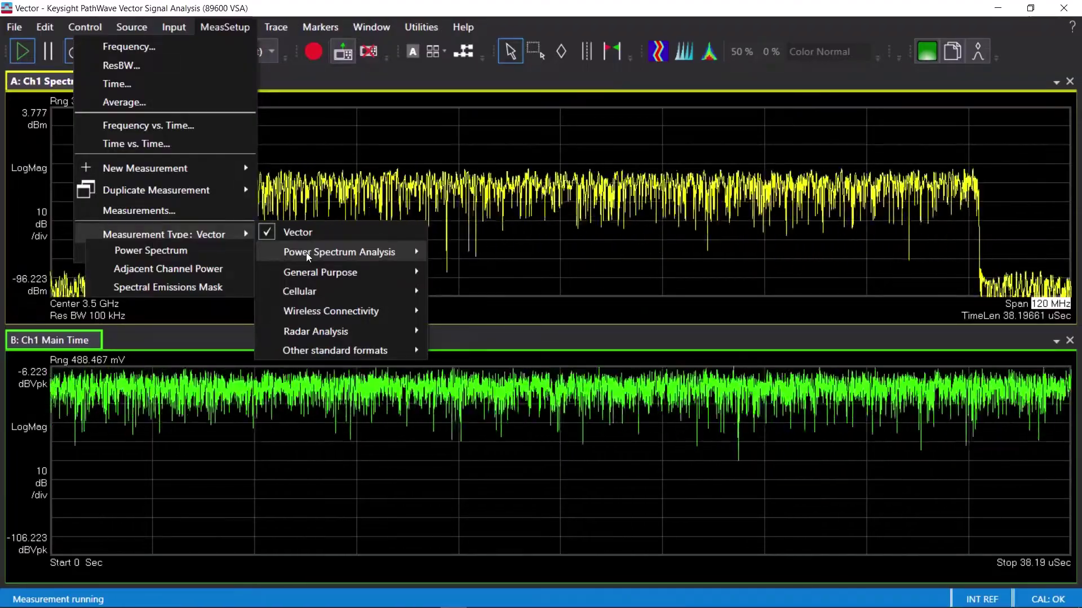
- Switch to Adjacent Channel Power and dock the Contexts panel on the right
click(168, 268)
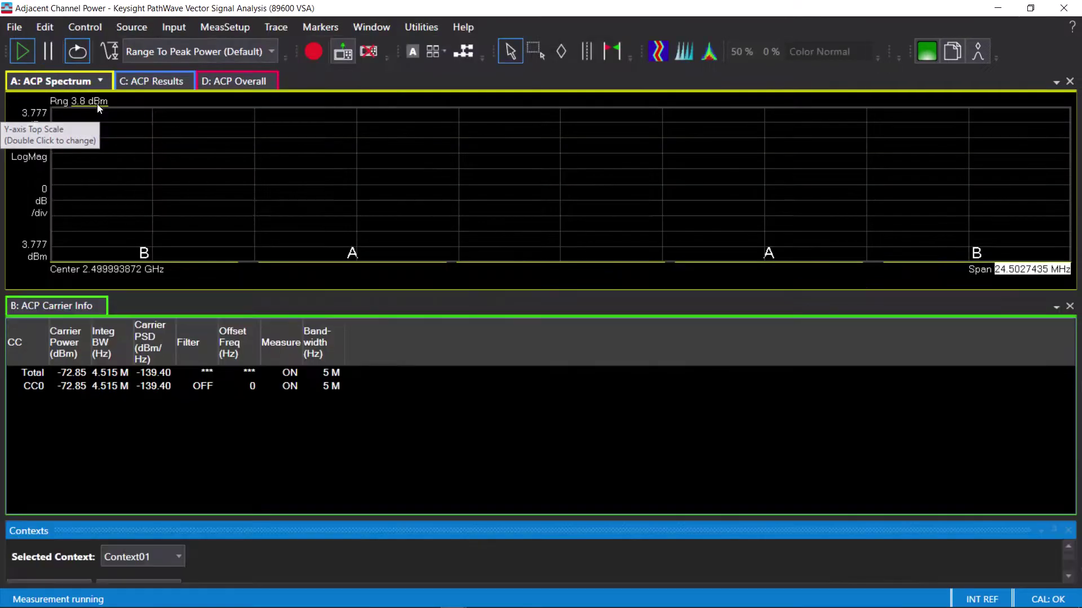
drag(29, 526, 607, 397)
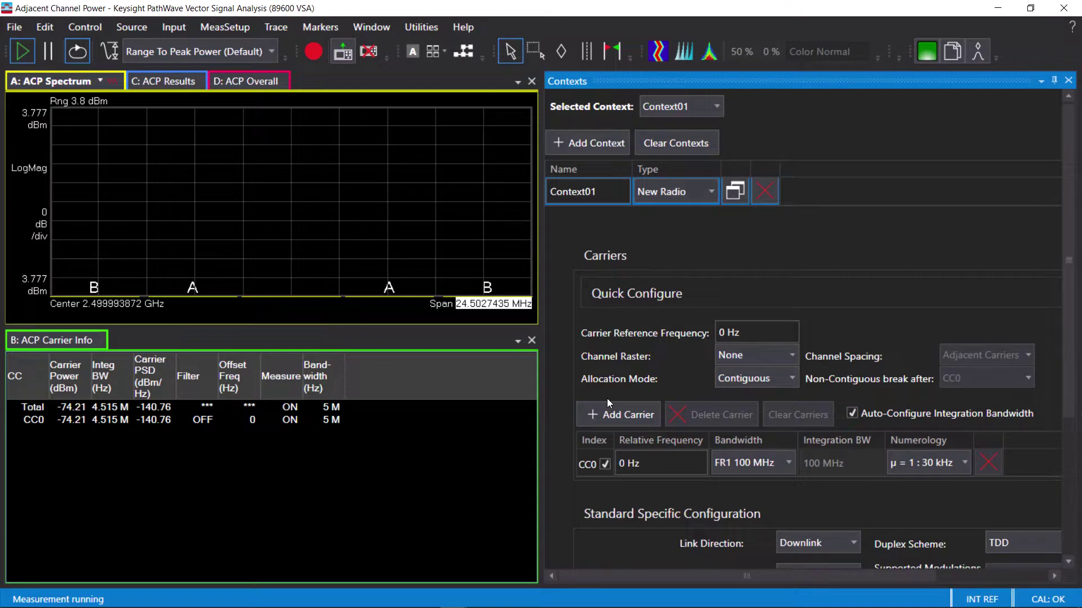
- Rename Context01 to 'Test Model 1.1'
click(609, 190)
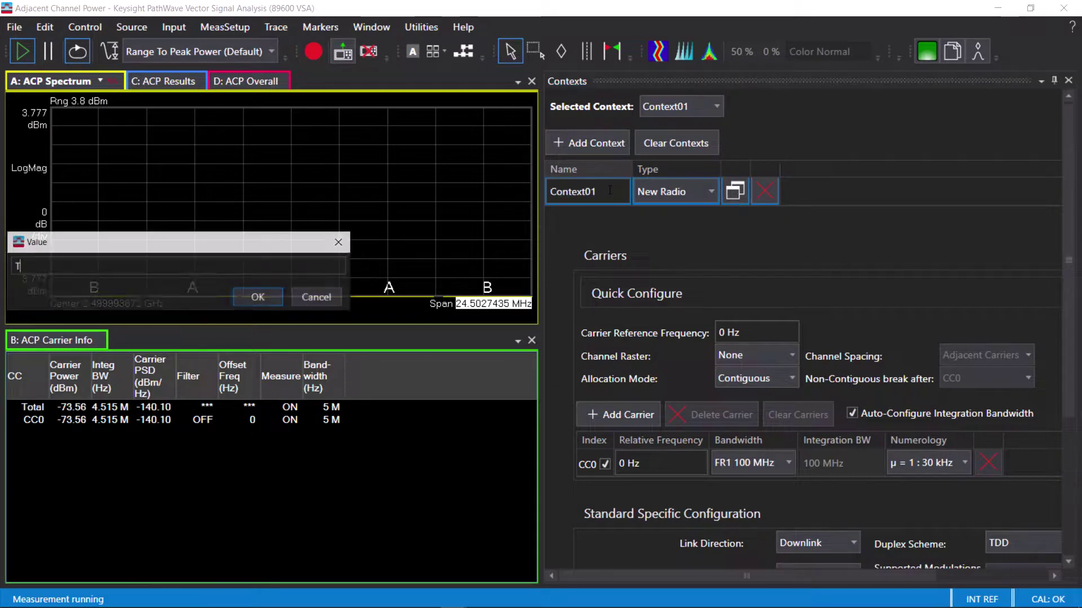
text(Test Model)
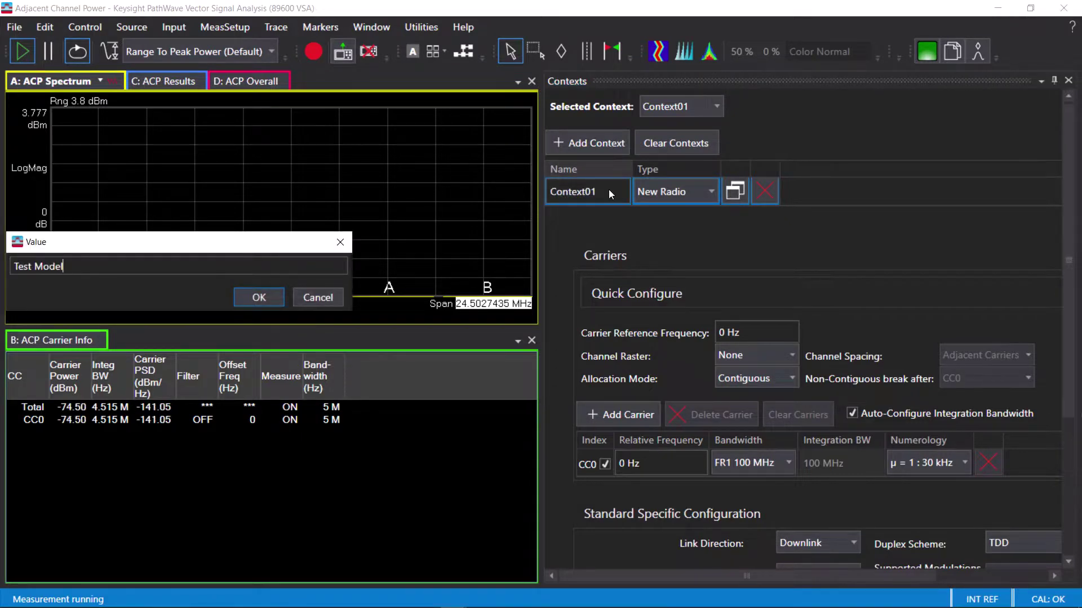
text( 1.1)
key(Return)
- Set the carrier reference frequency to 3.5 GHz
scroll(731, 204, down, 3)
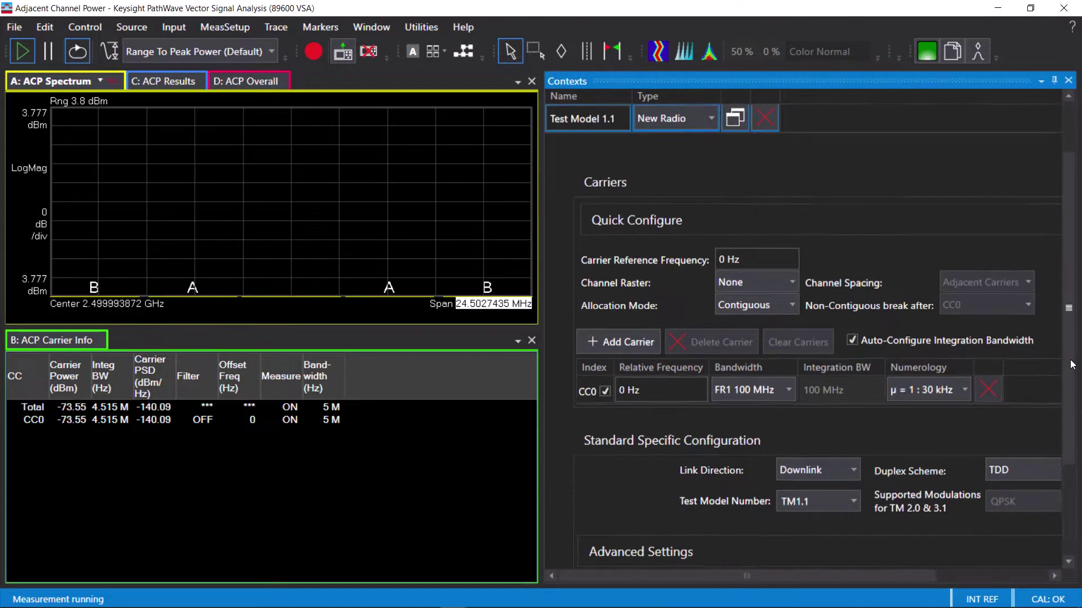
click(730, 197)
text(3.5)
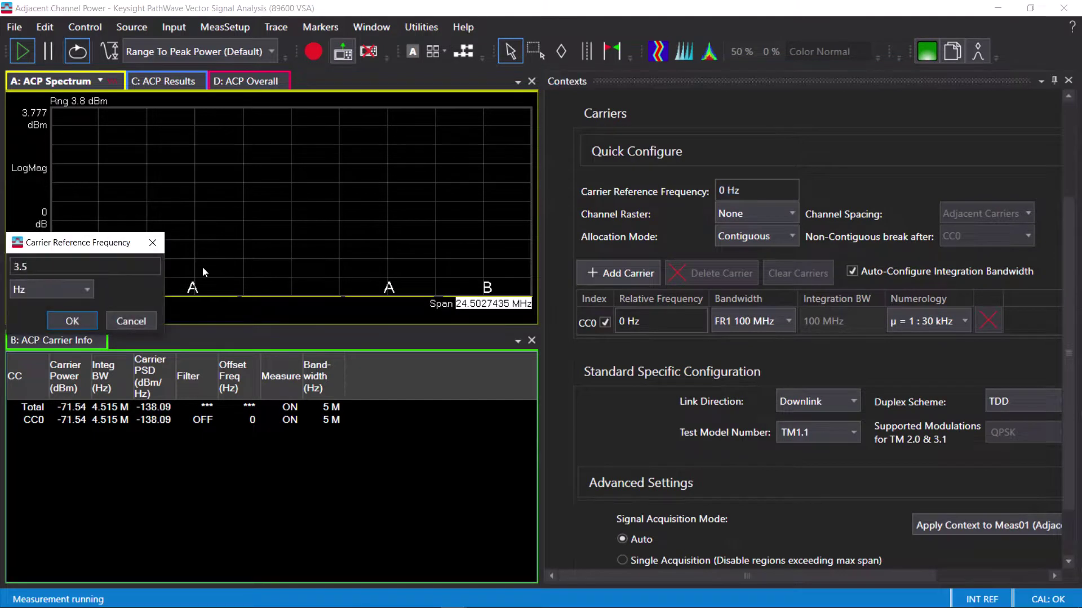
click(42, 292)
click(83, 326)
click(84, 324)
- Keep the FR1 100 MHz carrier bandwidth and TM1.1 test model
scroll(755, 254, down, 3)
click(764, 257)
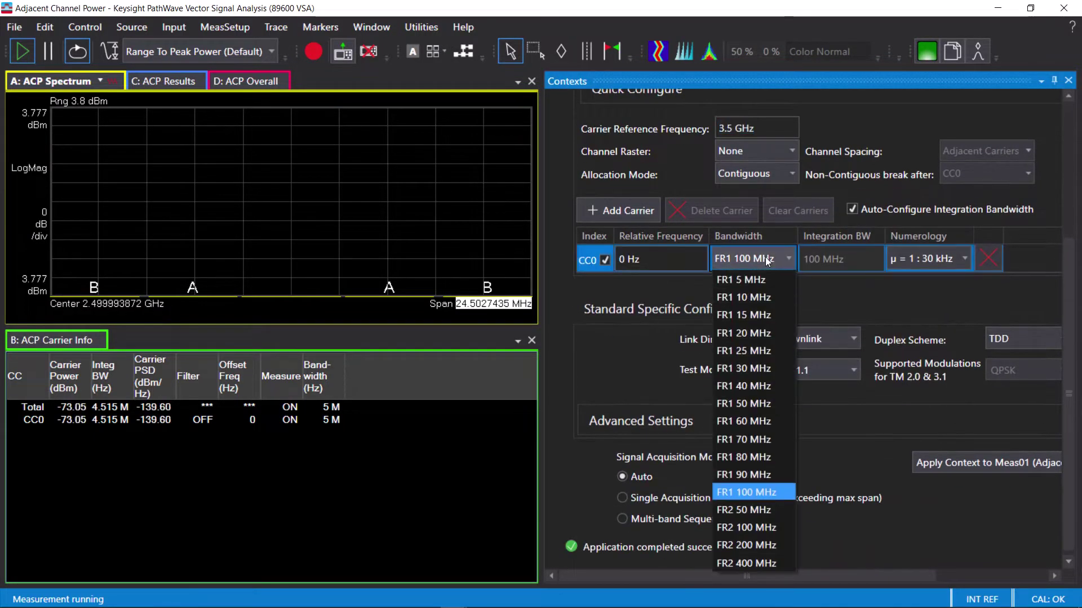
click(765, 256)
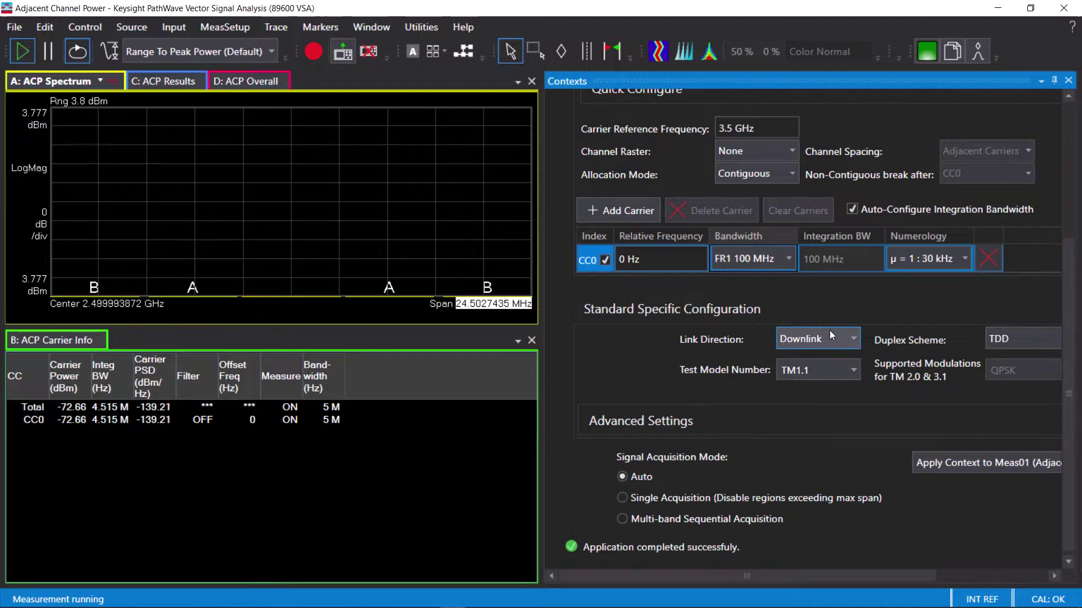
click(810, 373)
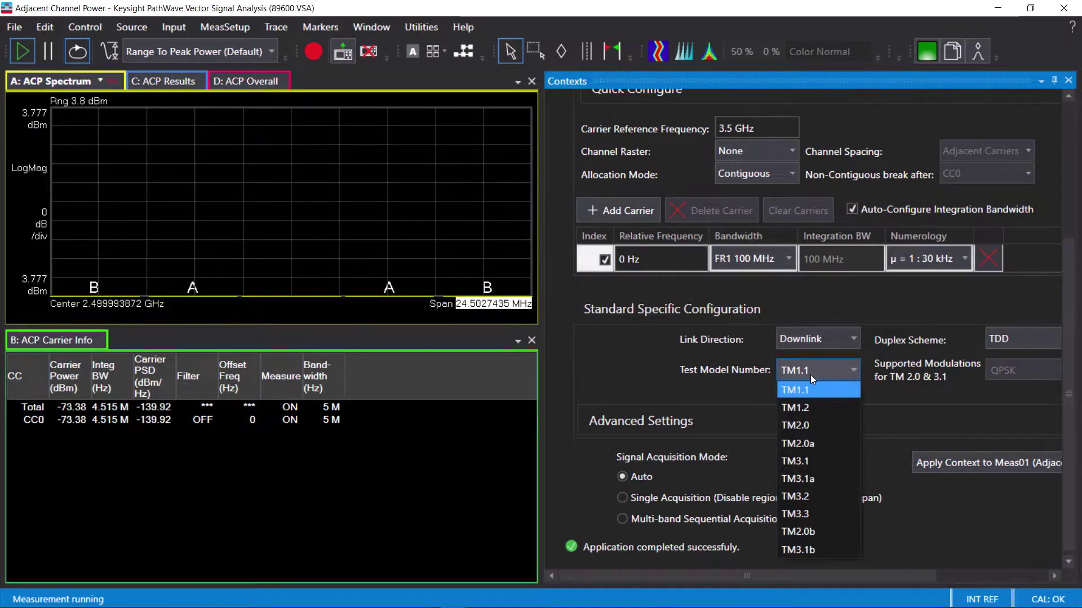
click(810, 373)
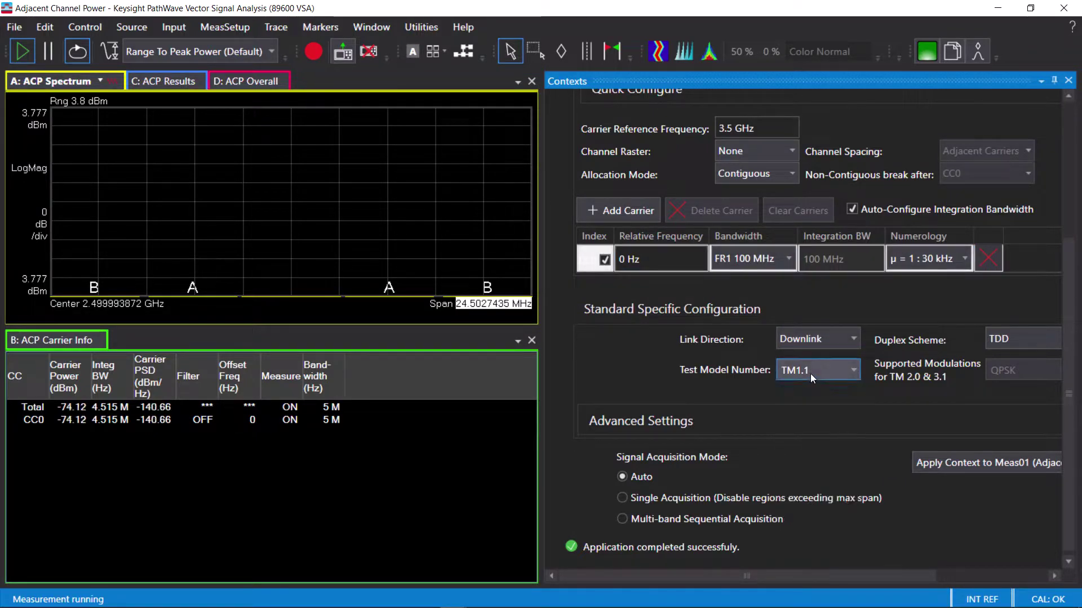
- In Advanced Settings, keep New Radio (same BW) as the assumed adjacent channel
click(999, 416)
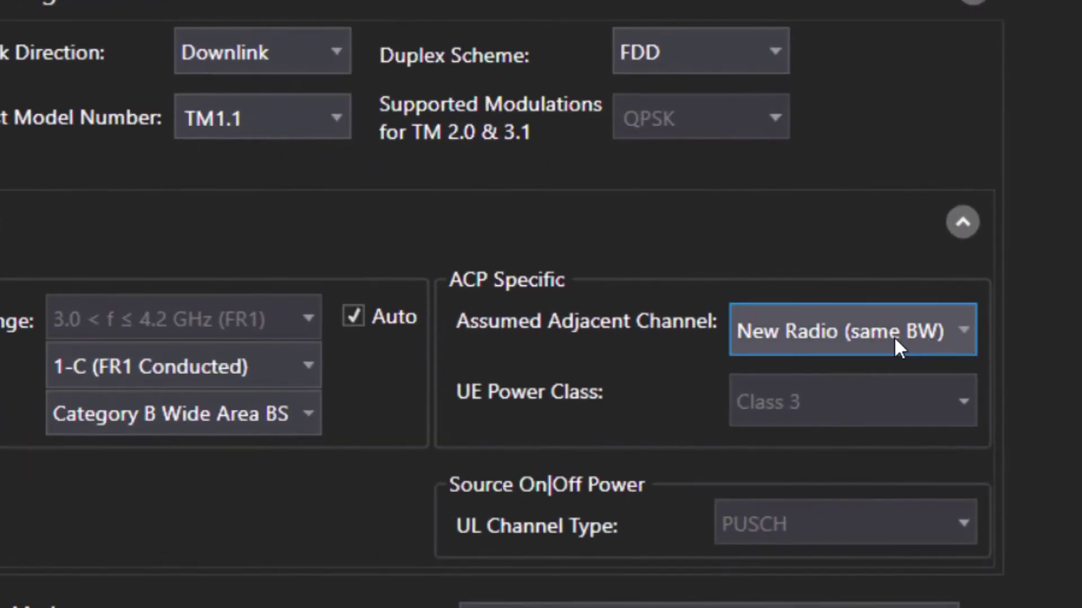
click(886, 333)
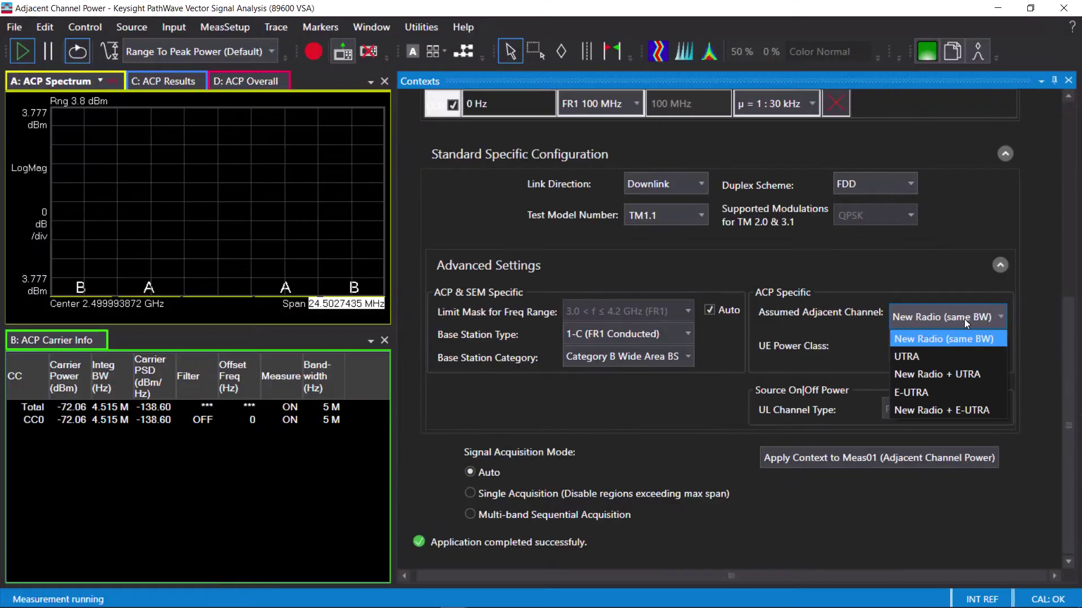
click(964, 318)
click(1006, 266)
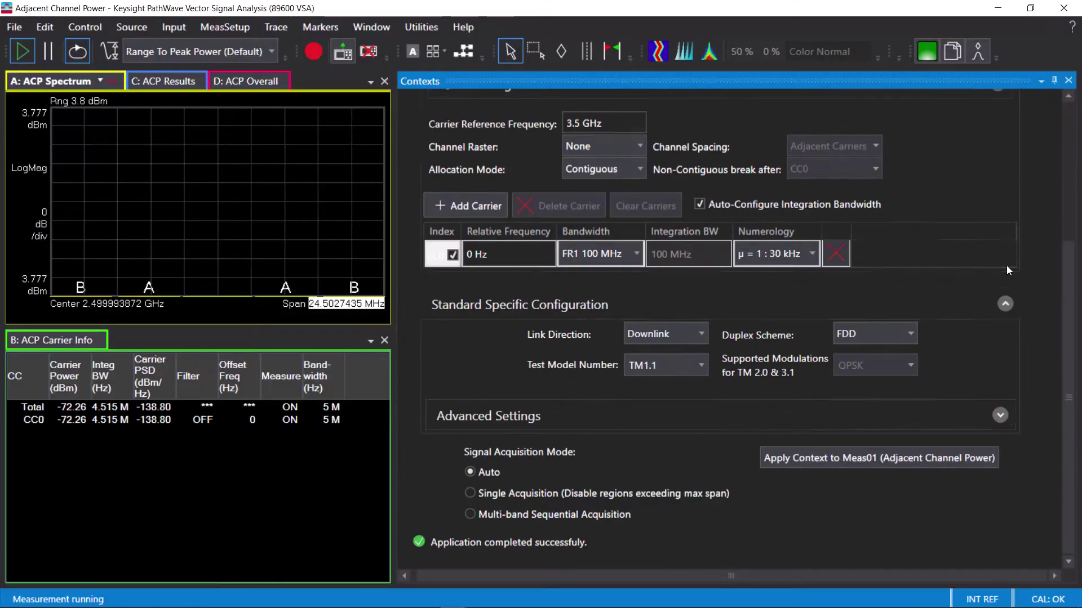
- Apply the context to Meas01, hide the Contexts panel, and restart the ACP measurement
click(854, 458)
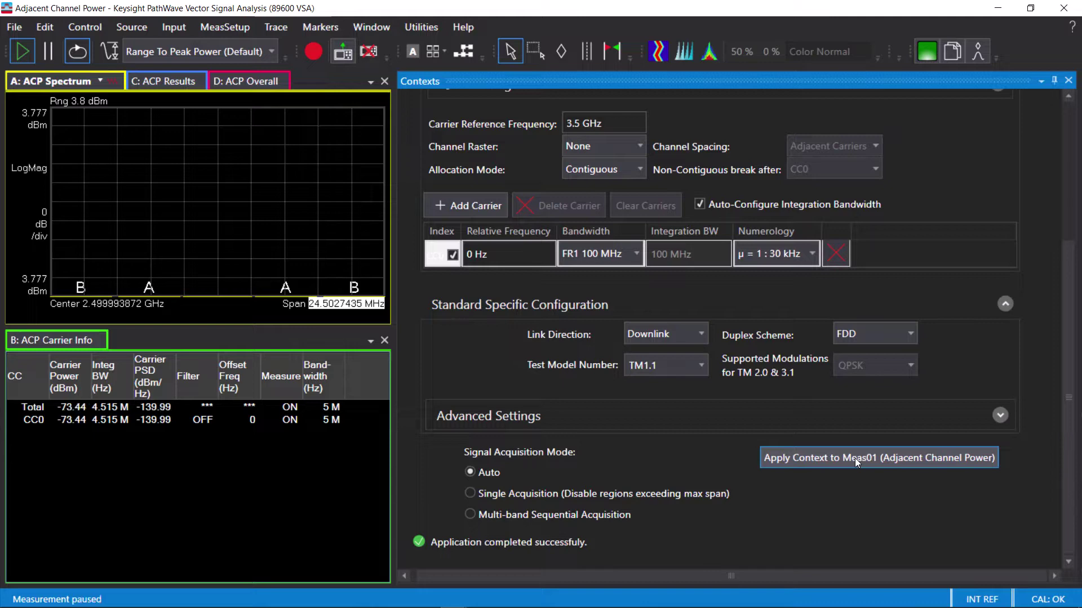
click(1054, 81)
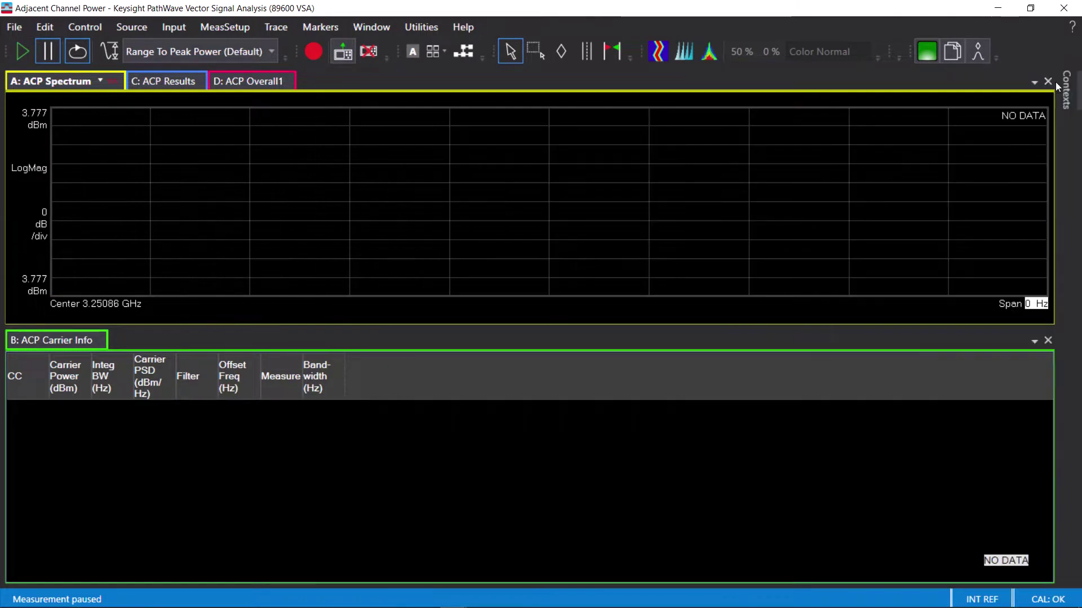
click(19, 57)
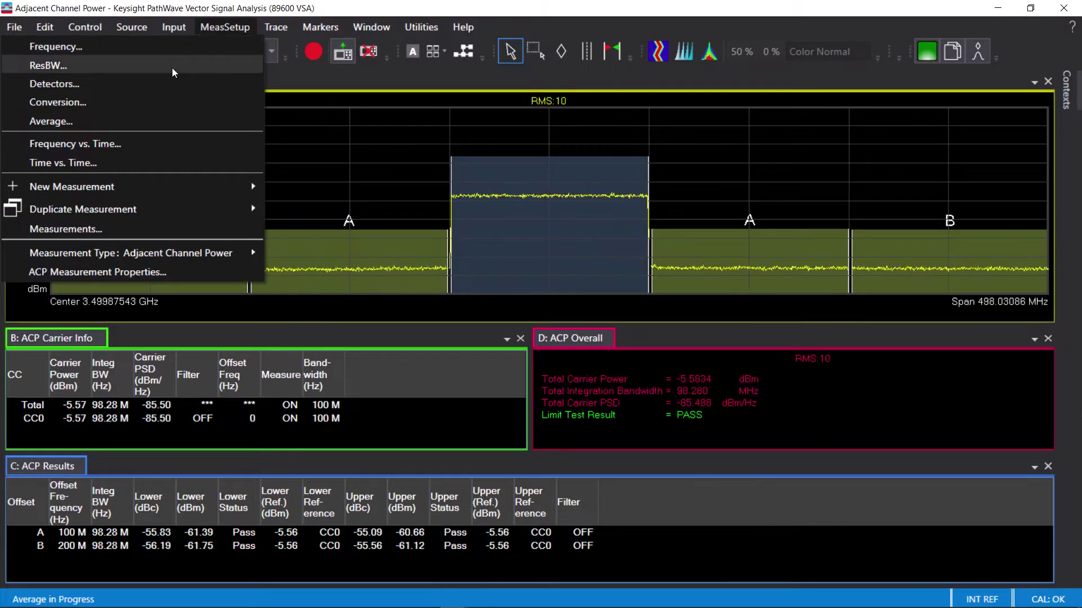
- Enable Noise Correction in the ResBW measurement setup
click(171, 67)
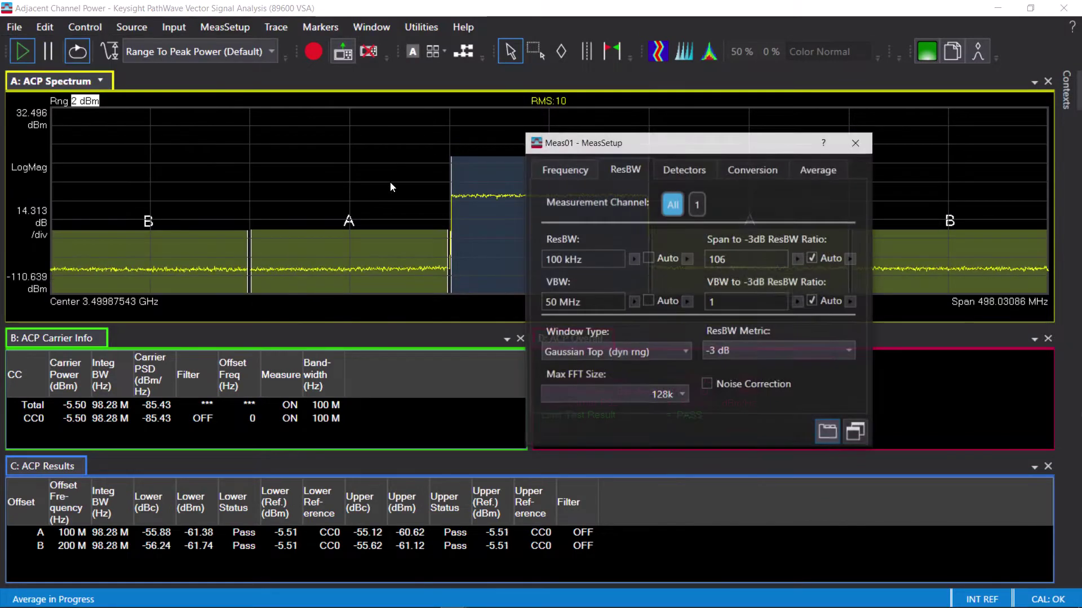
click(708, 388)
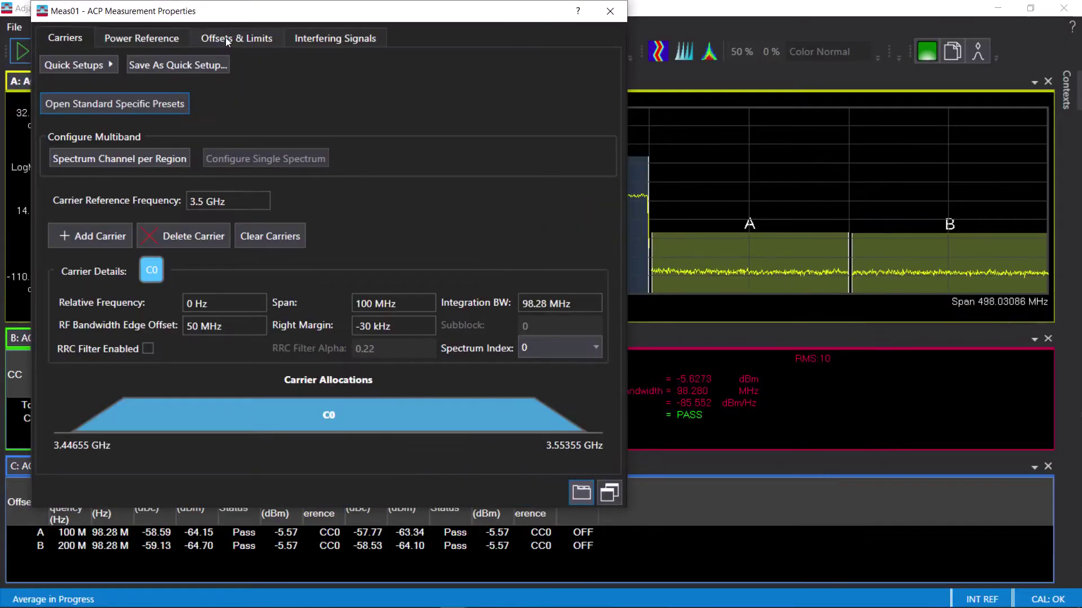
- Review ACP offsets B and A in Offsets & Limits (100/200 MHz, -43.8 dBc)
click(228, 38)
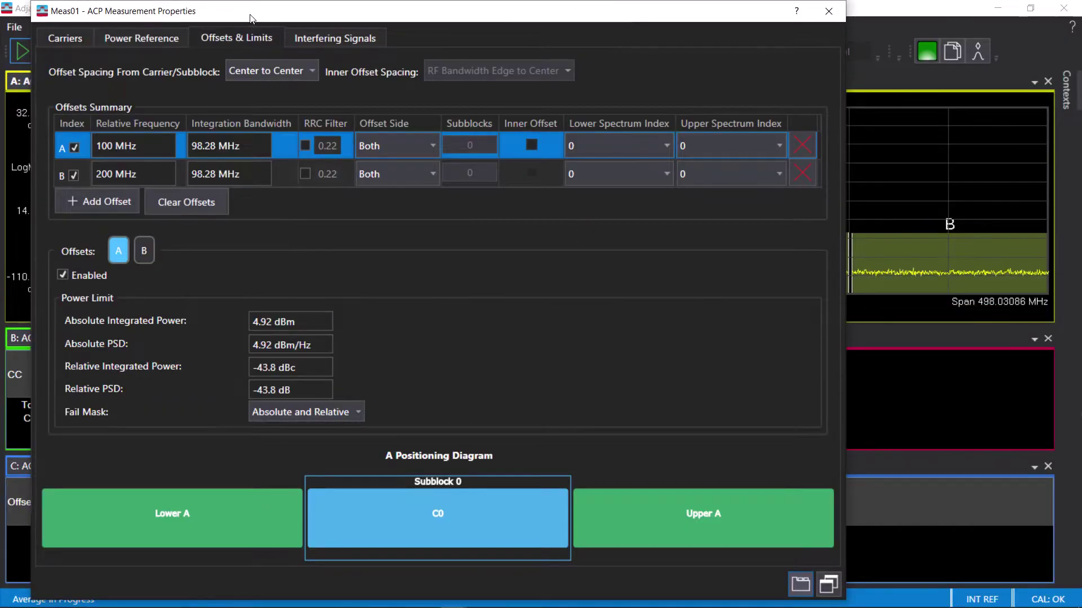
drag(251, 18, 261, 18)
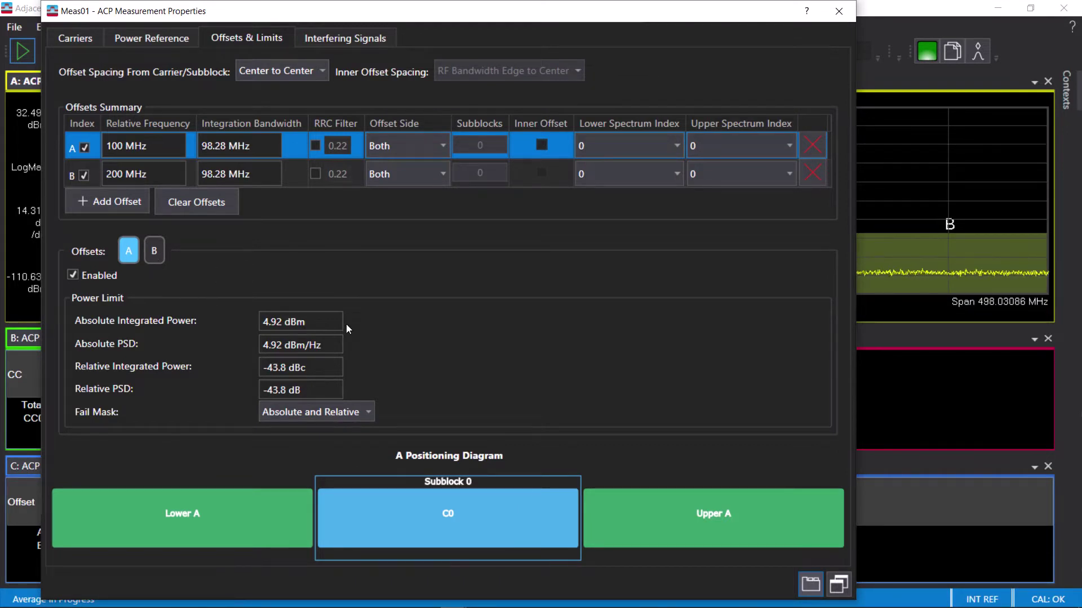
click(155, 256)
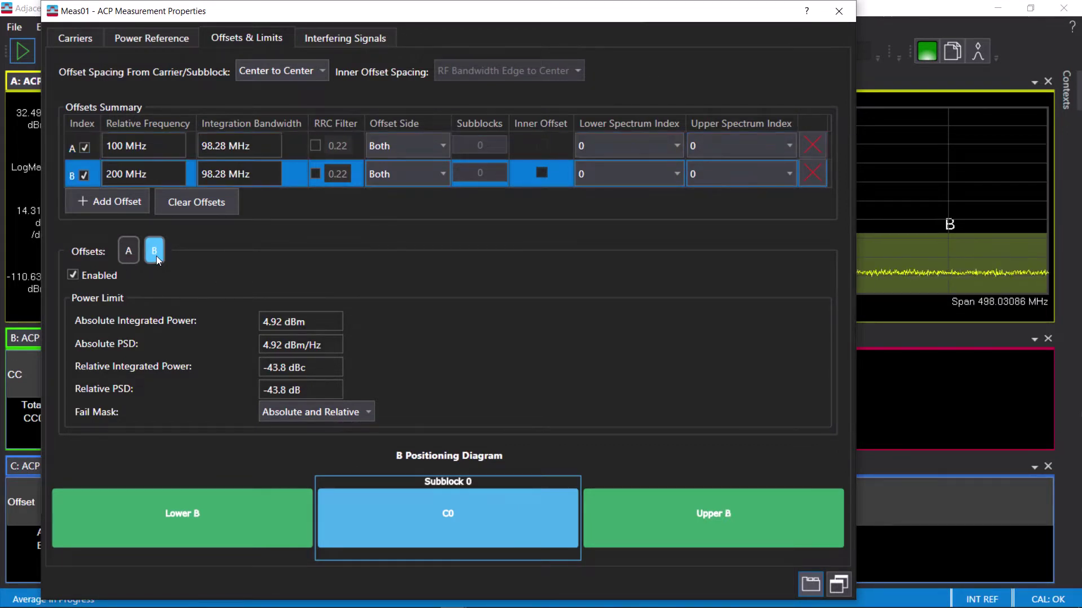
click(127, 255)
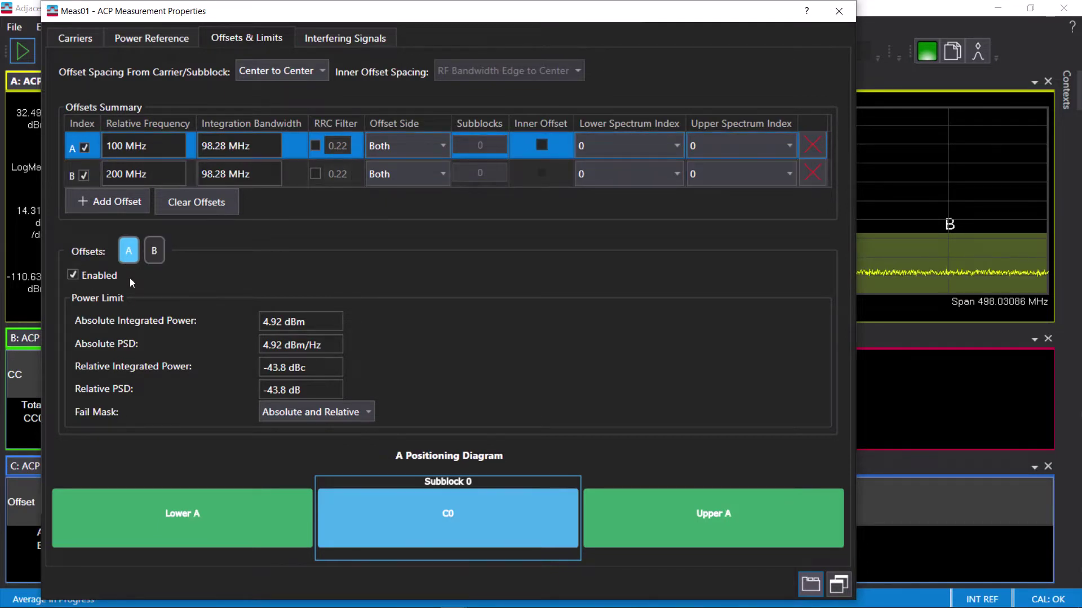
- Add a Spectral Emissions Mask measurement and reopen the Contexts panel
key(Escape)
click(225, 29)
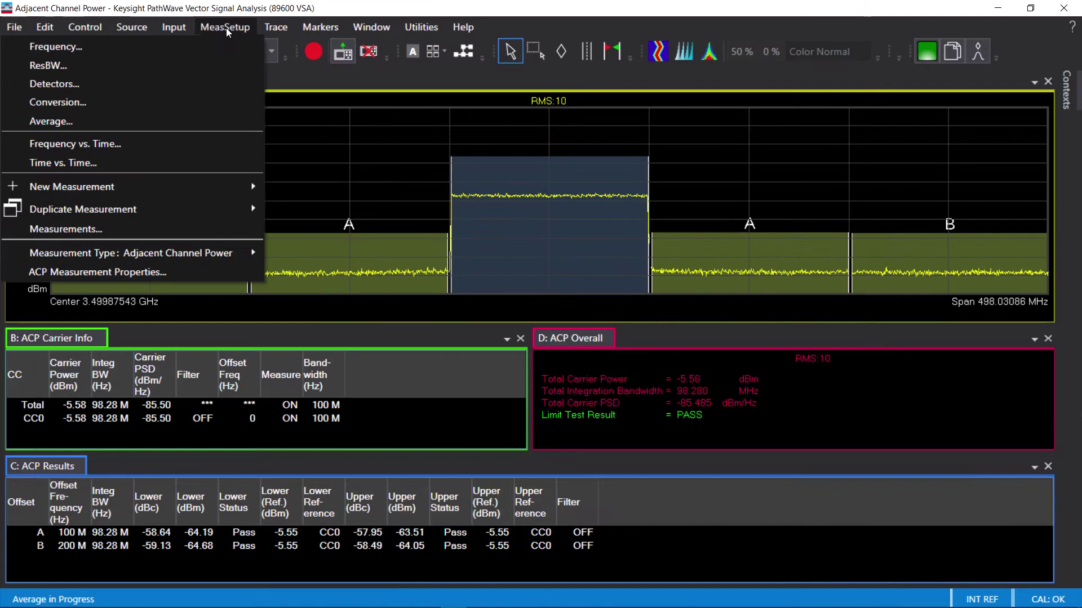
mouse_move(244, 191)
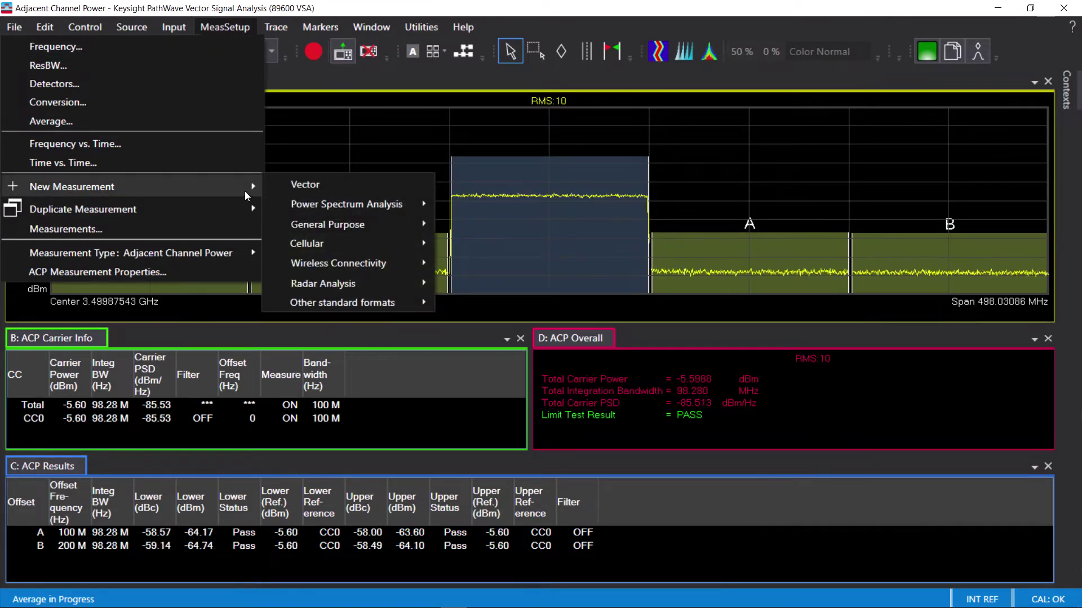
mouse_move(303, 198)
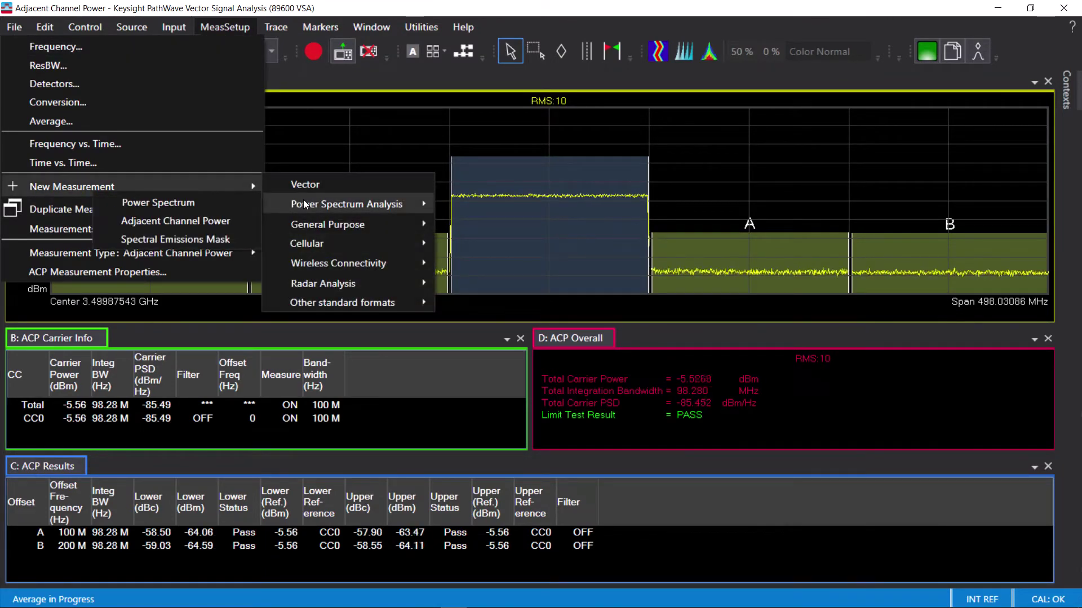
click(163, 236)
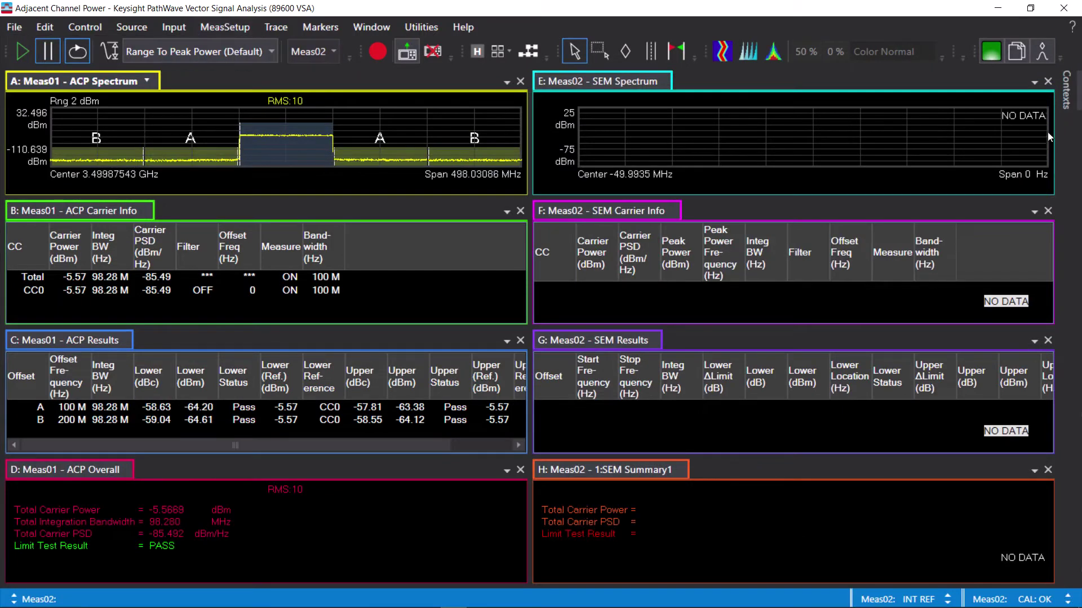
click(1067, 93)
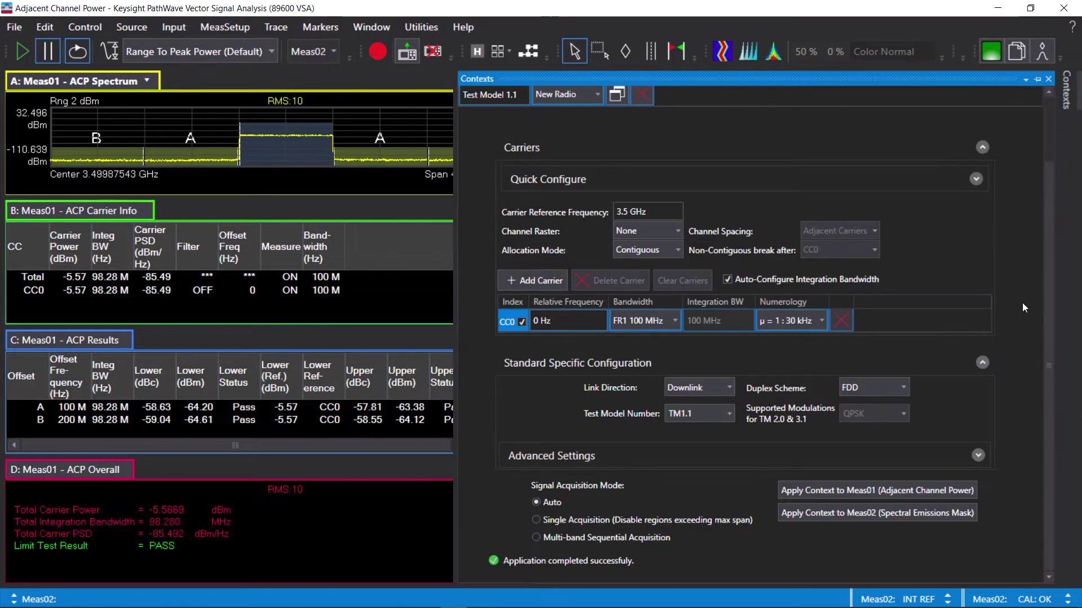
- Close the Contexts pane and review the SEM Offsets & Limits tab
click(888, 513)
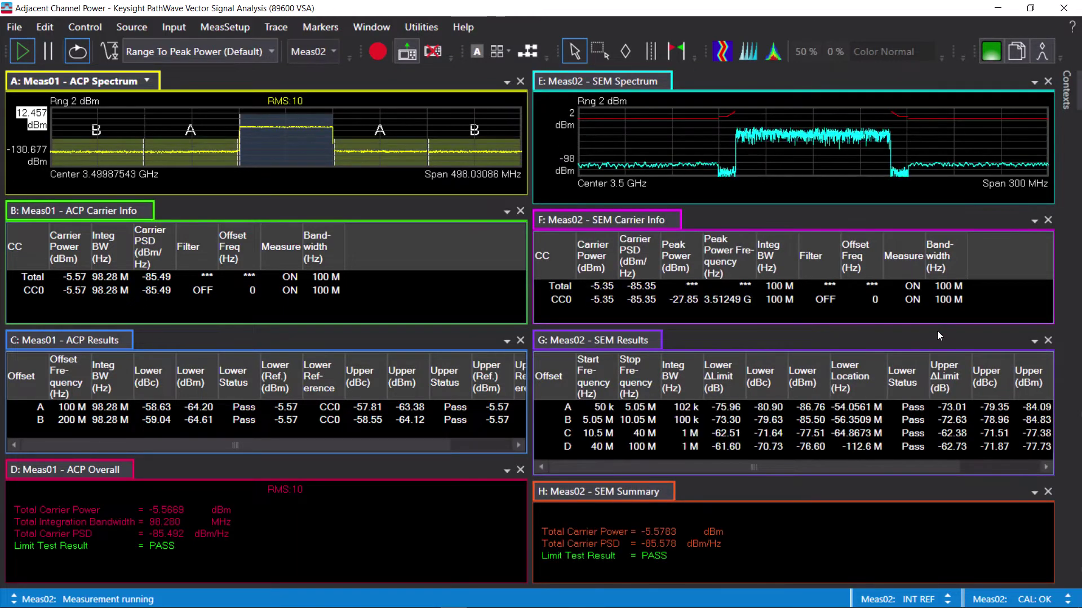
click(222, 30)
click(132, 293)
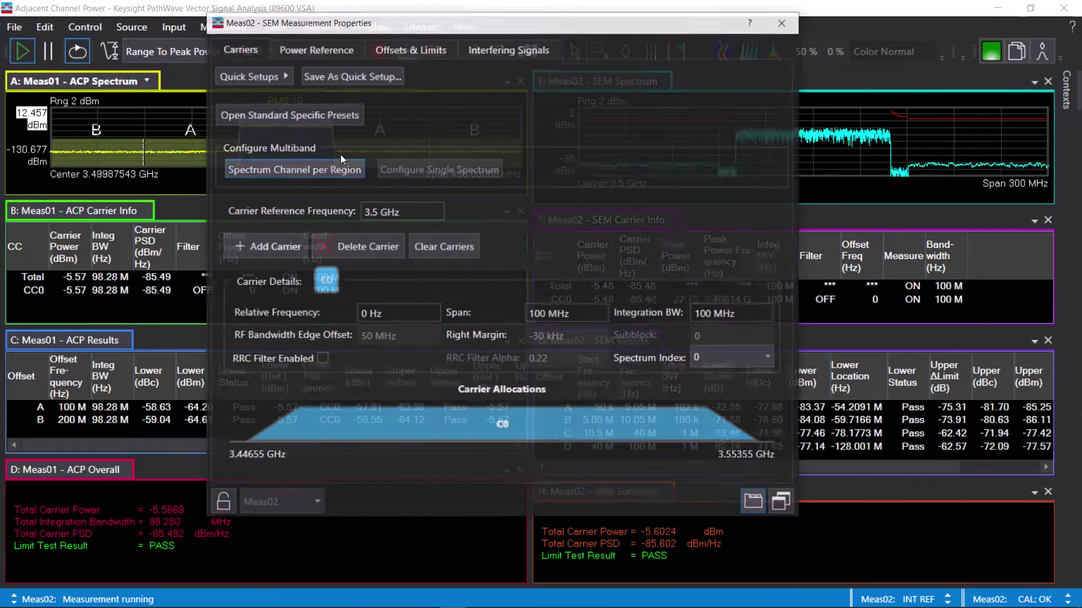
click(393, 49)
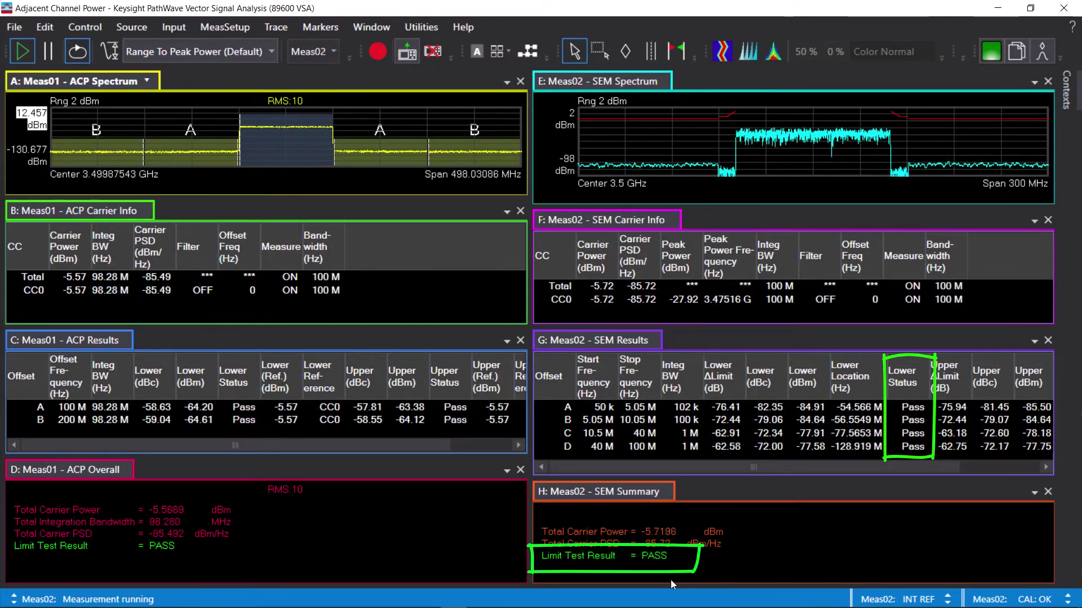
- Add a Cellular 5G NR measurement and apply the Test Model 1.1 context to Meas03
click(222, 27)
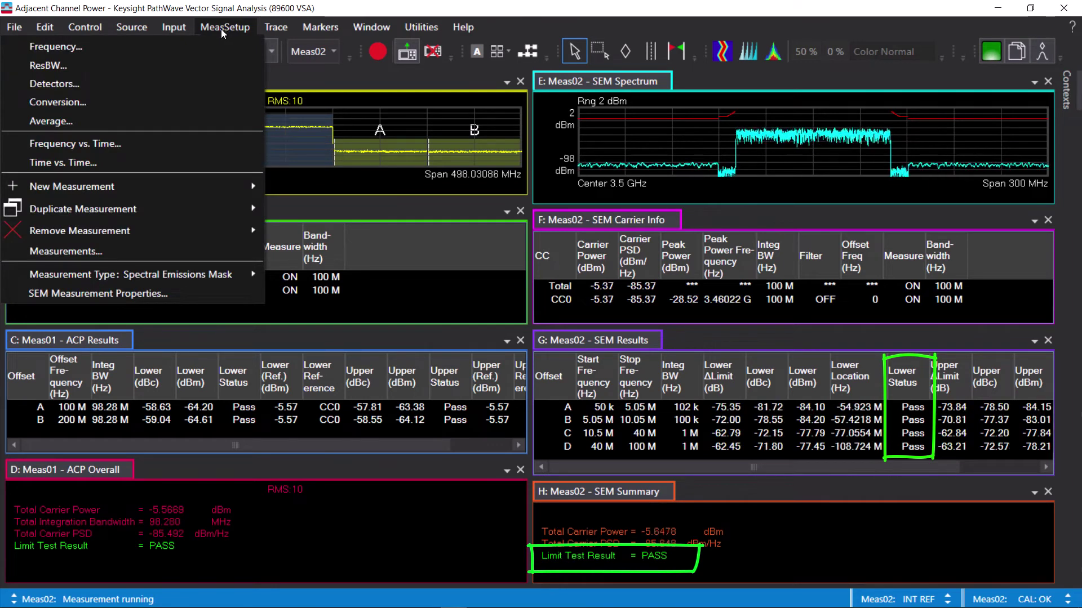
mouse_move(248, 186)
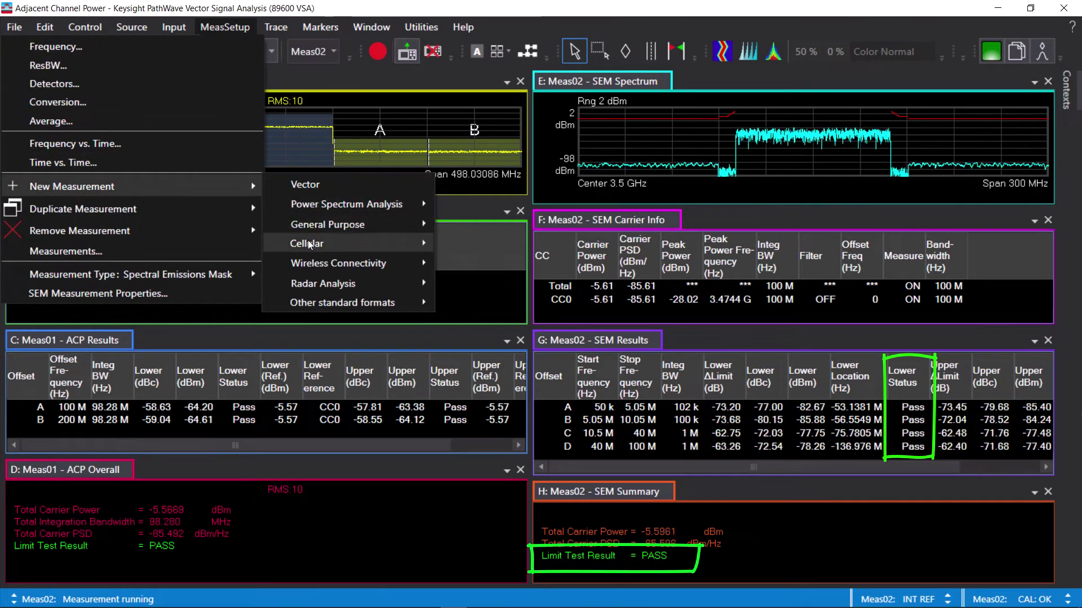
mouse_move(311, 251)
mouse_move(226, 391)
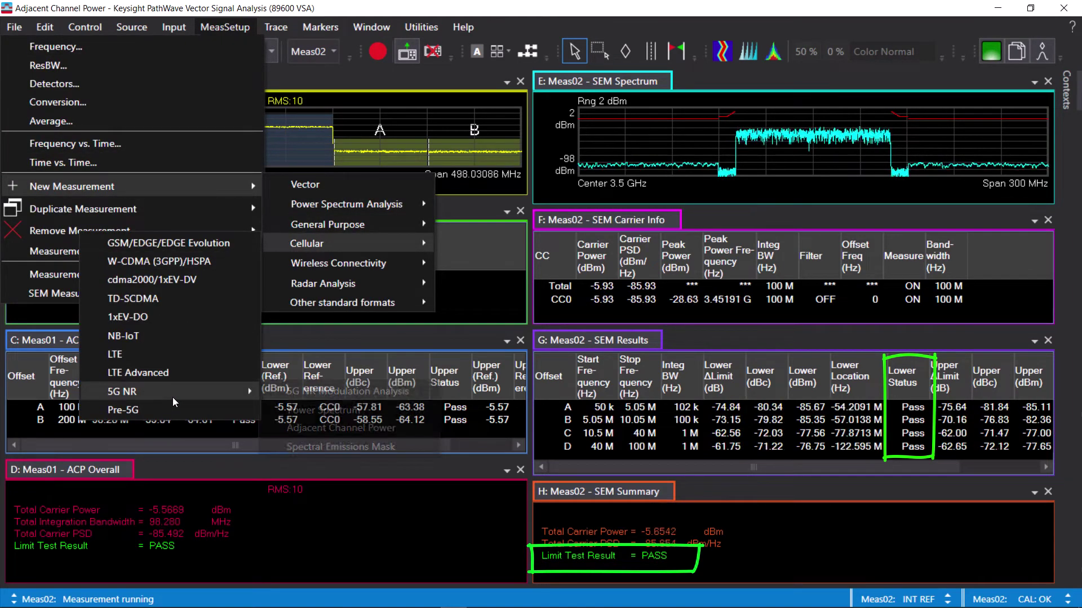
click(329, 395)
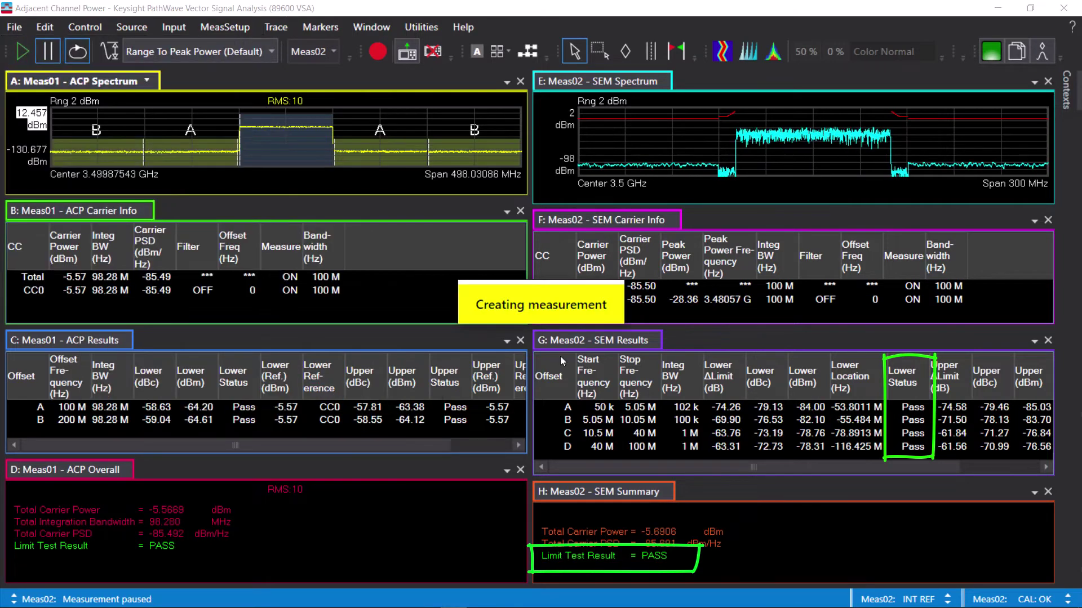
click(1066, 87)
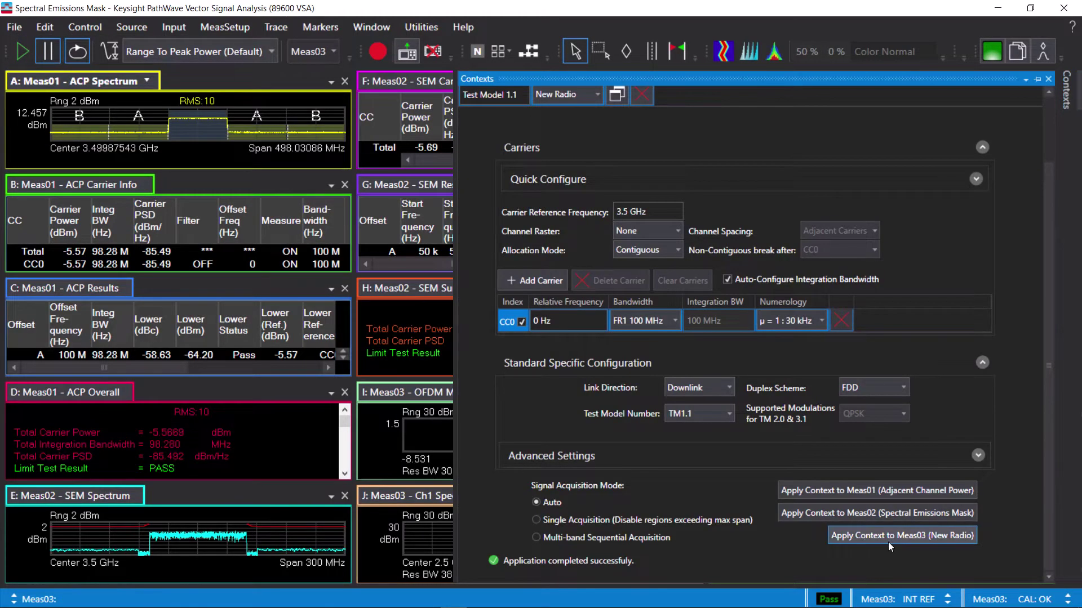
click(858, 538)
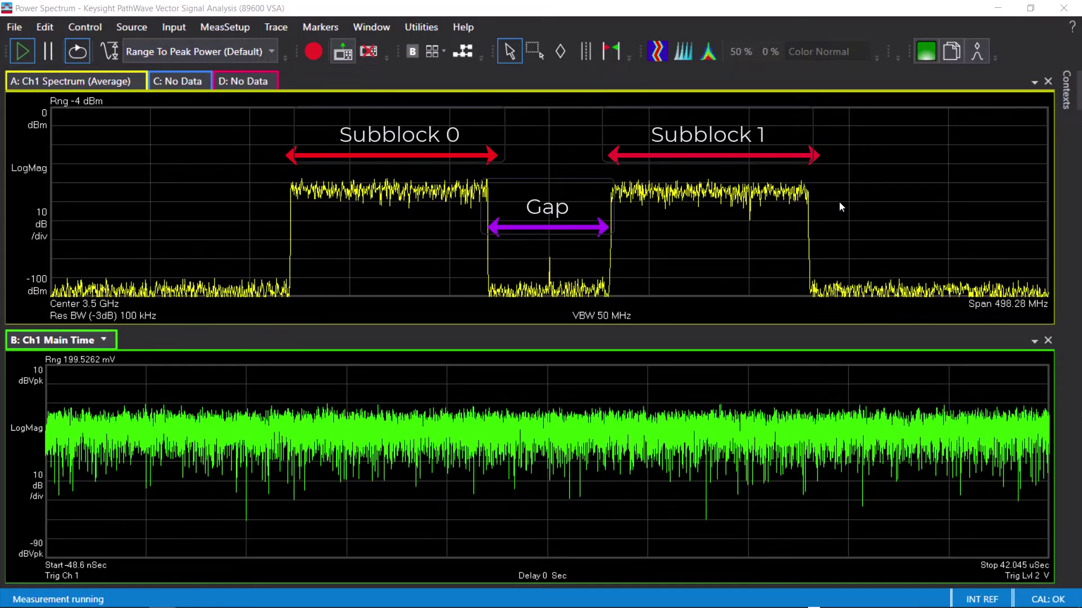
- Change the measurement type to Adjacent Channel Power and bring up the Contexts pane
click(213, 28)
mouse_move(191, 258)
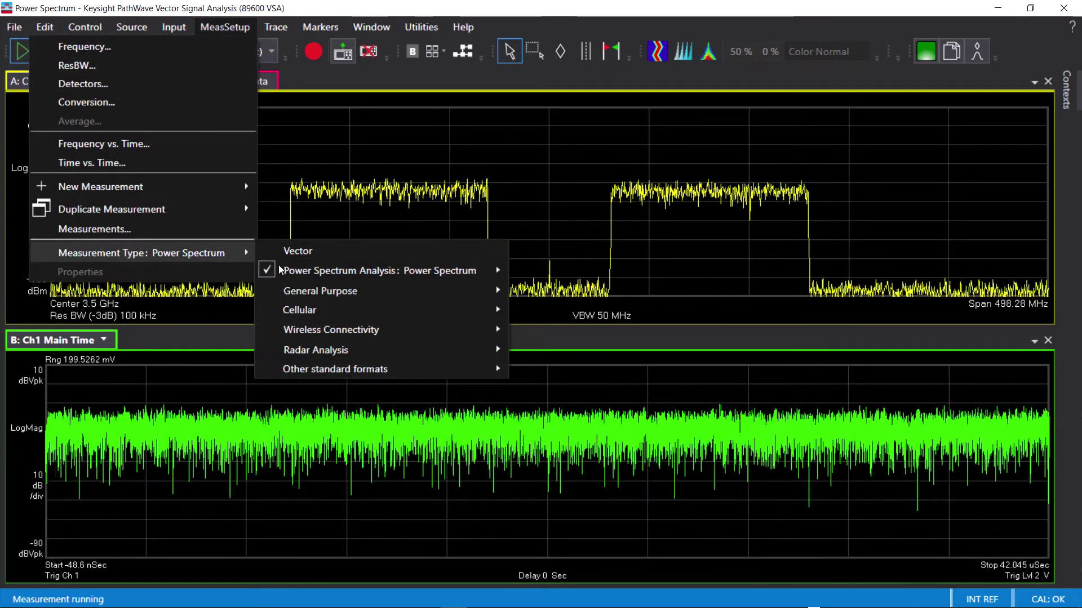
click(155, 288)
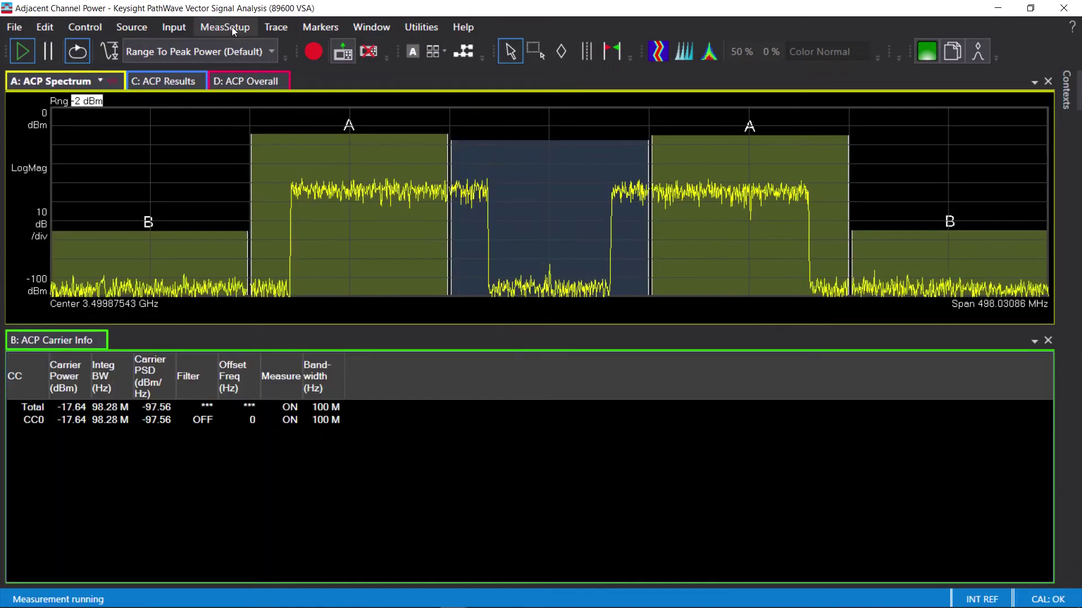
click(229, 28)
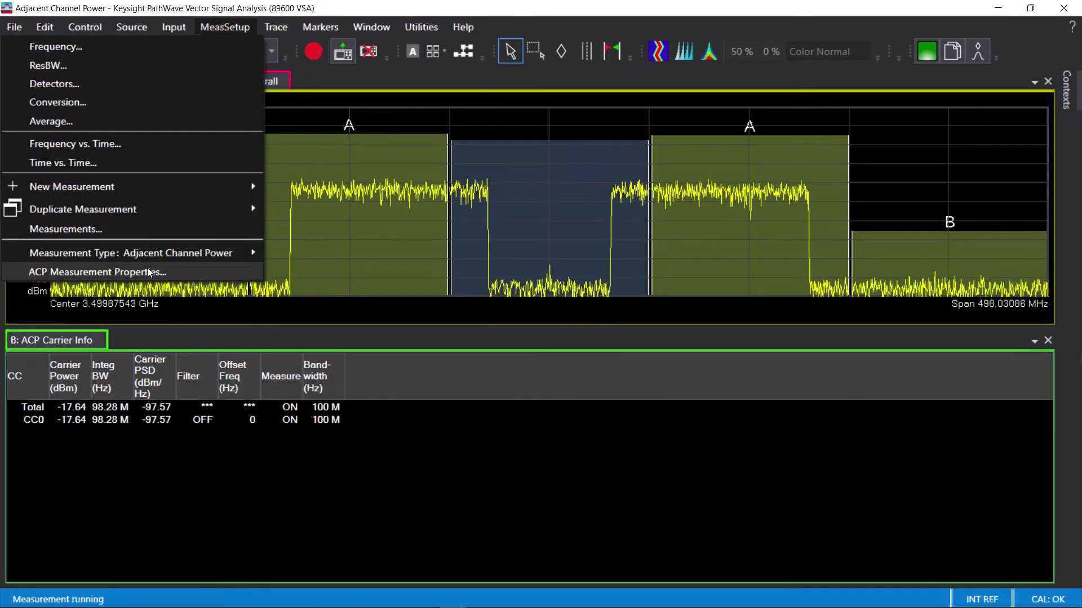
click(112, 272)
click(171, 104)
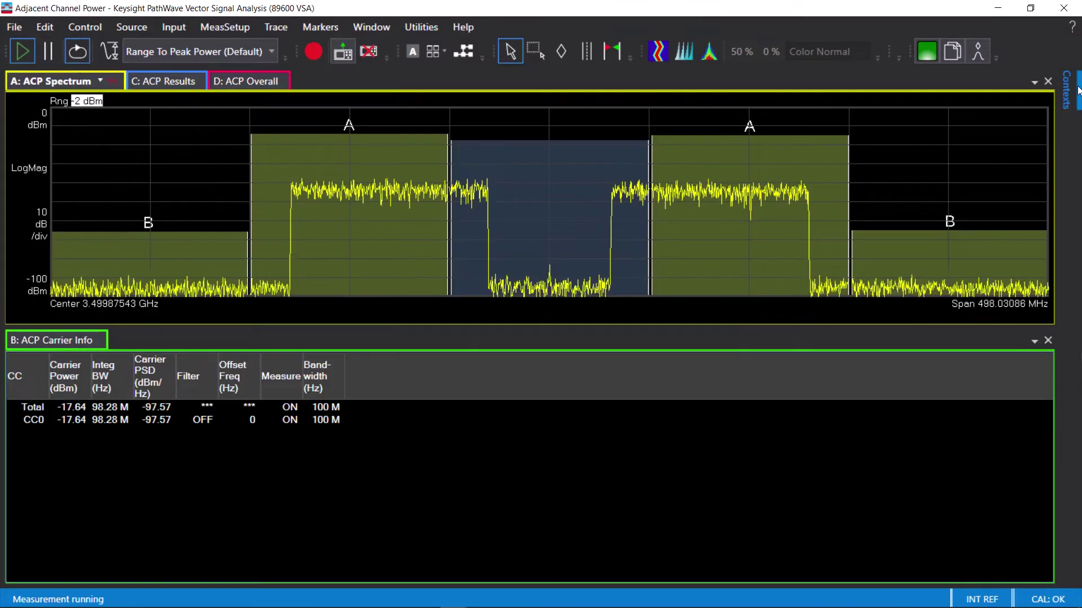
- Add a new context named 'CACLR'
click(483, 132)
double_click(515, 194)
text(CACLR)
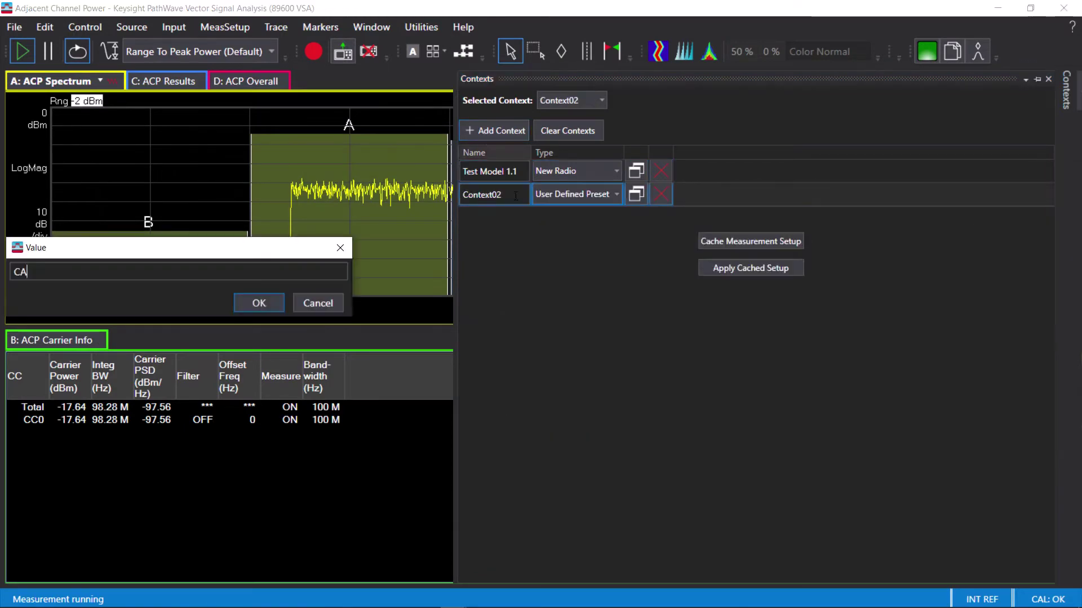
click(258, 302)
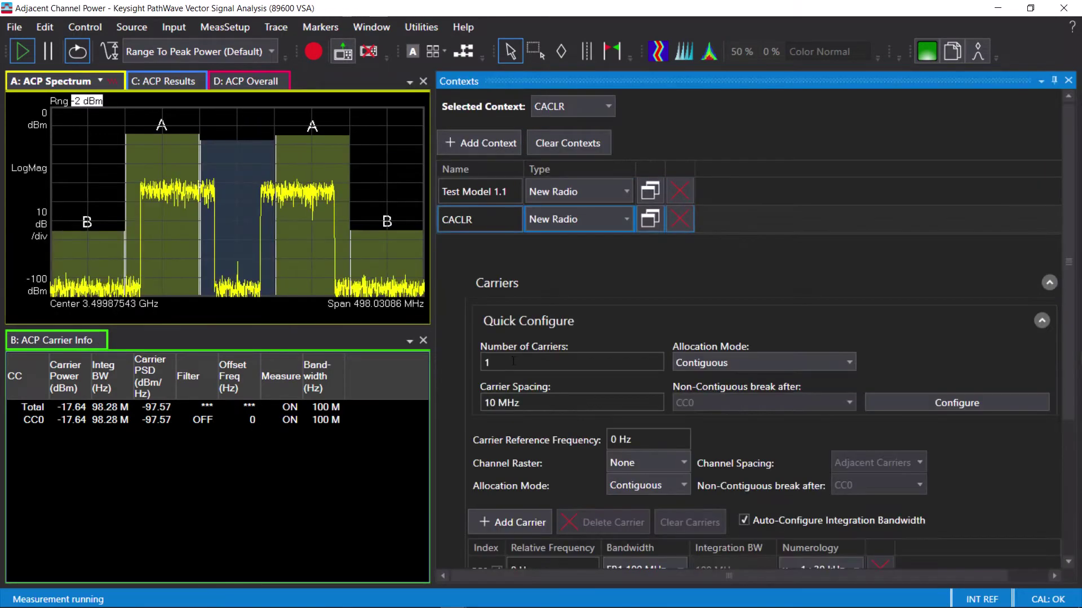
- Configure two non-contiguous carriers with 160 MHz spacing at ±80 MHz
click(780, 313)
click(760, 363)
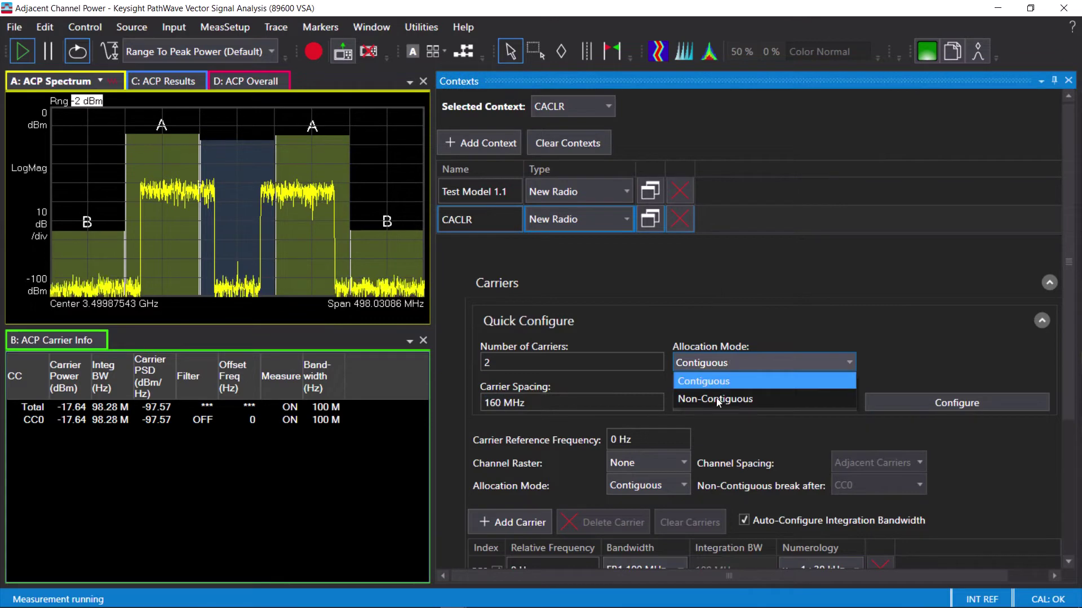
click(727, 379)
click(956, 403)
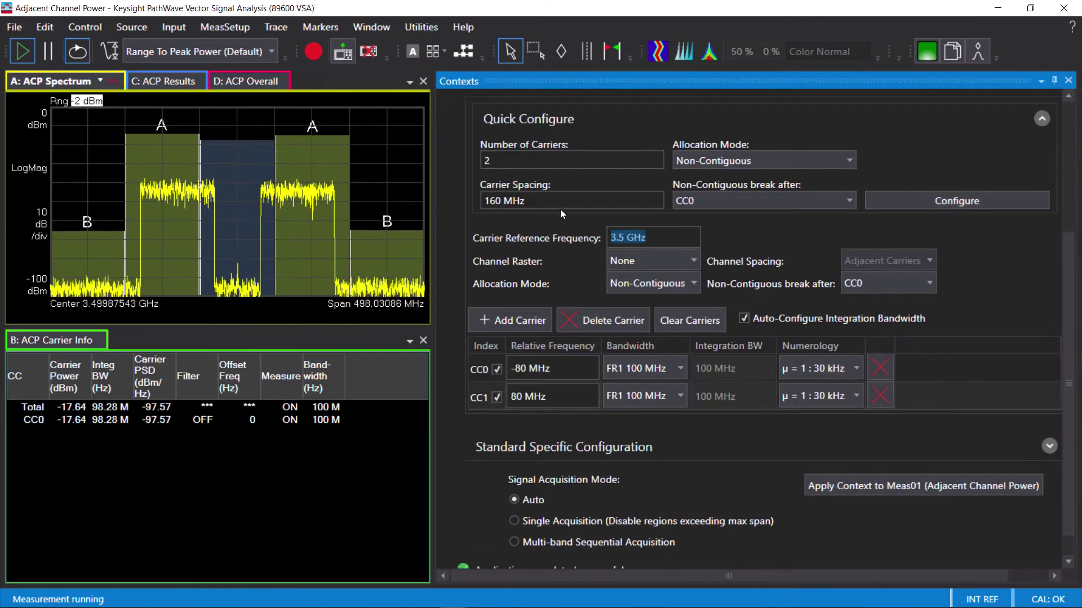
click(951, 418)
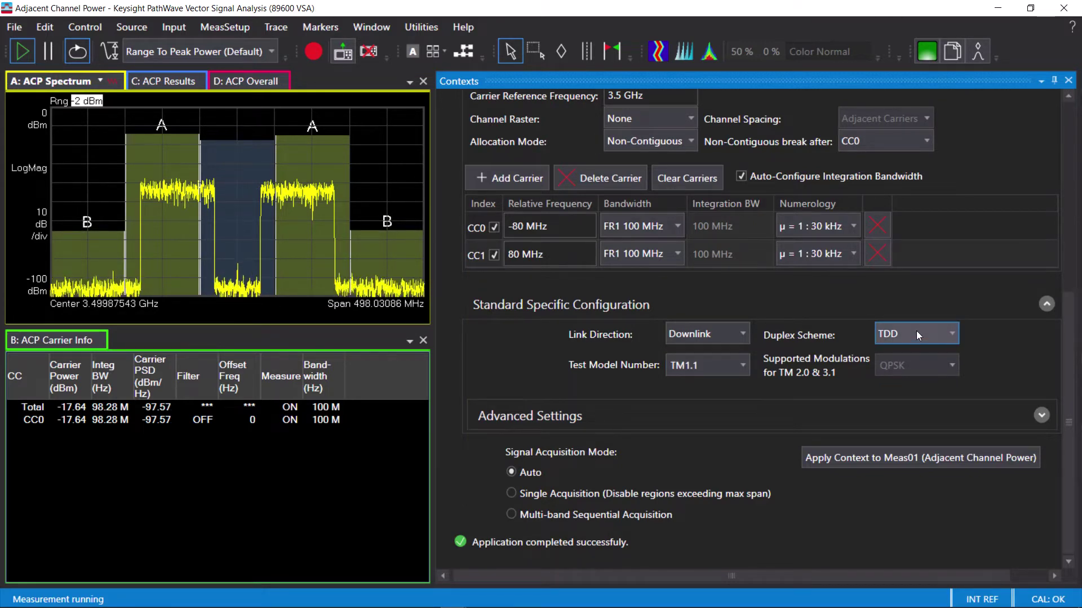
- Apply the CACLR context to Meas01 so ACP measures CC0, CC1 and gap offsets C and D
click(886, 458)
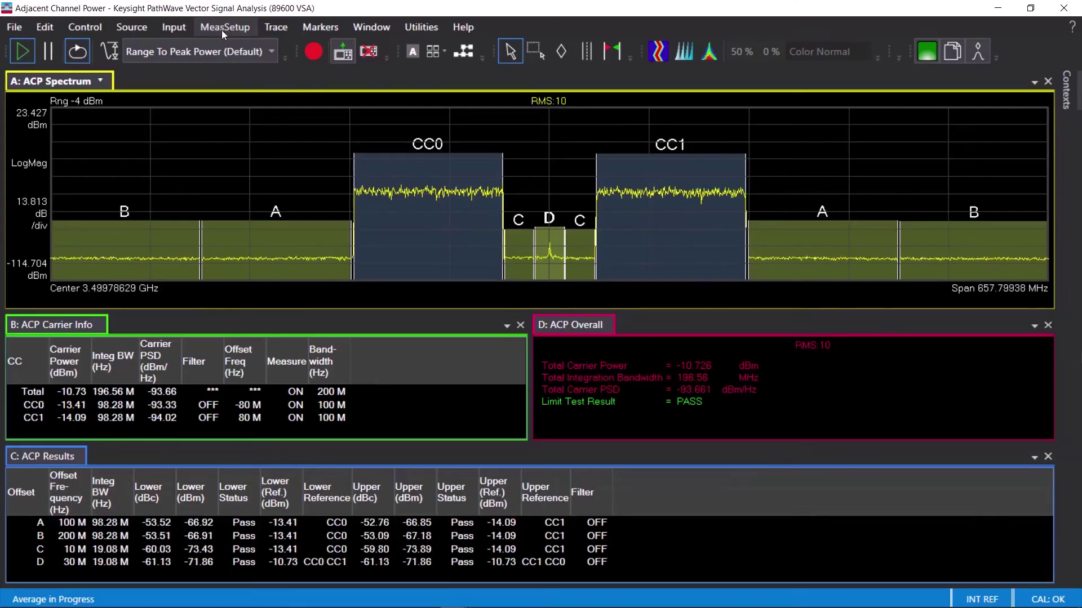
click(221, 28)
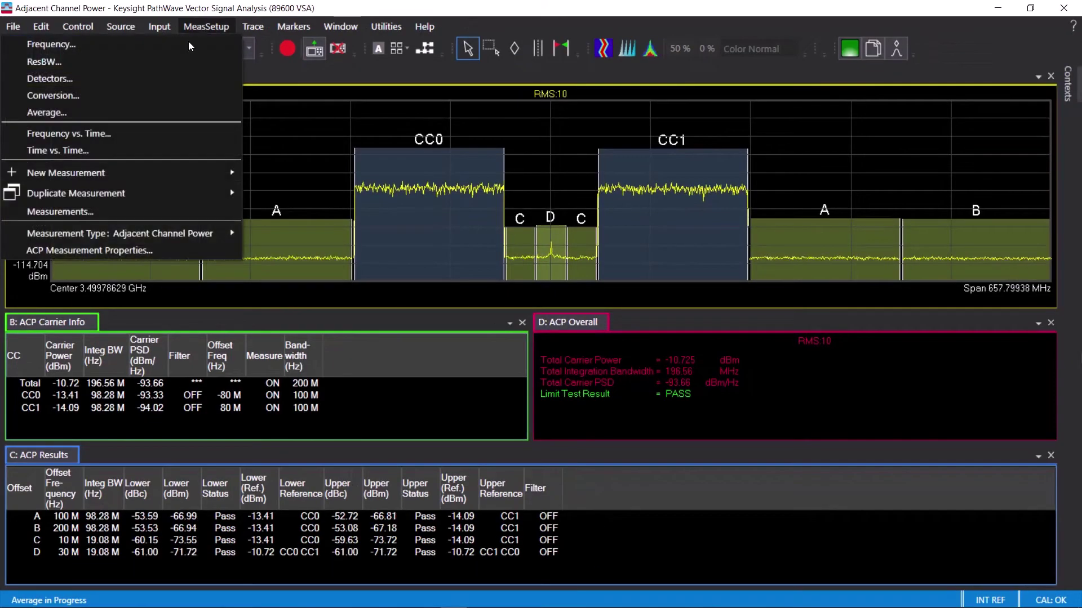
click(140, 251)
click(238, 31)
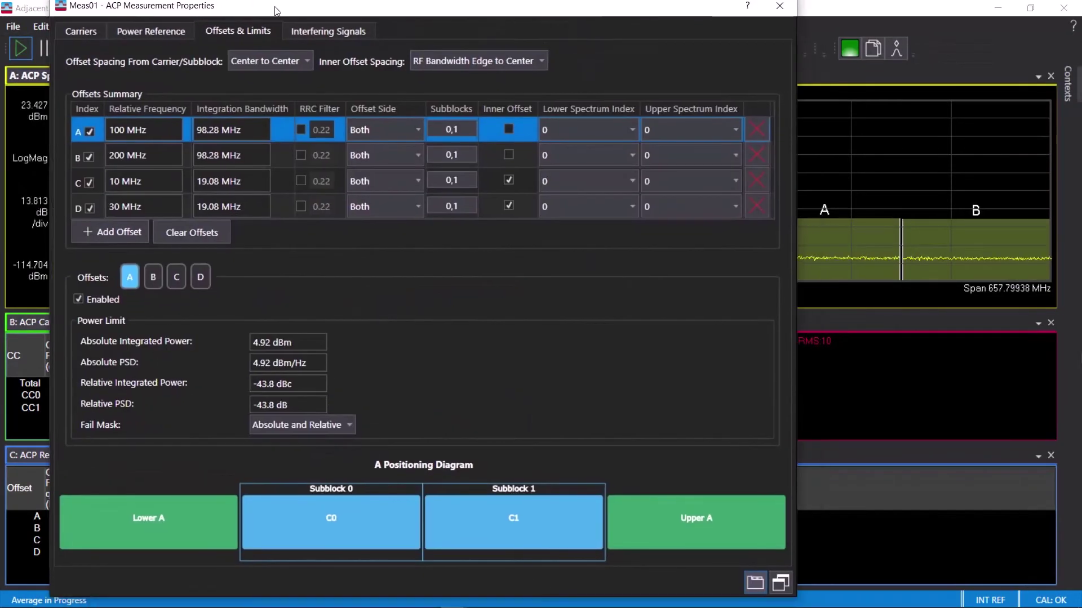
drag(276, 11, 276, 17)
click(139, 168)
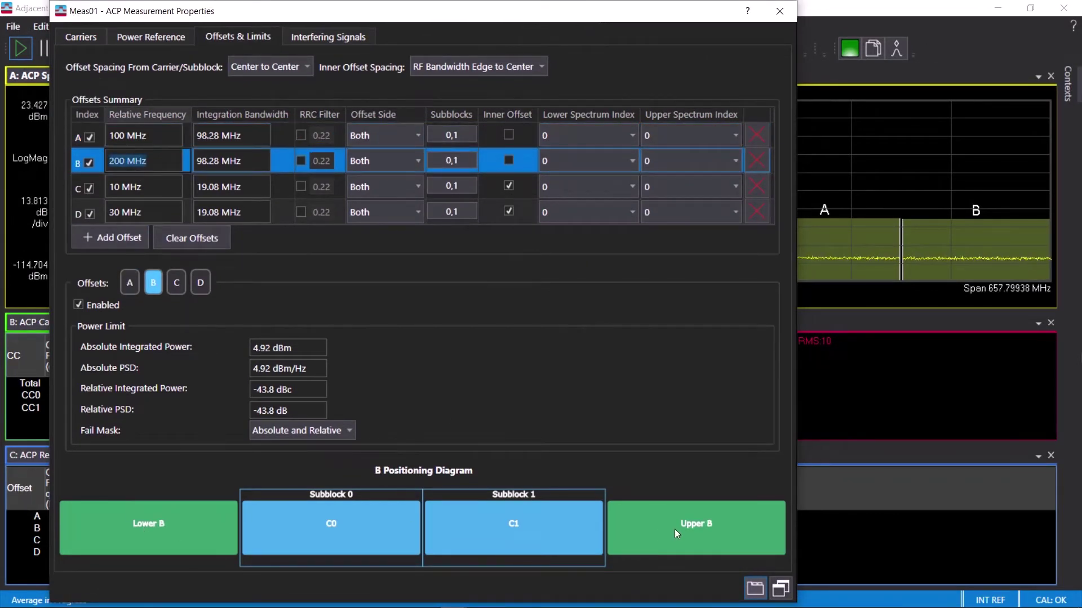
click(147, 188)
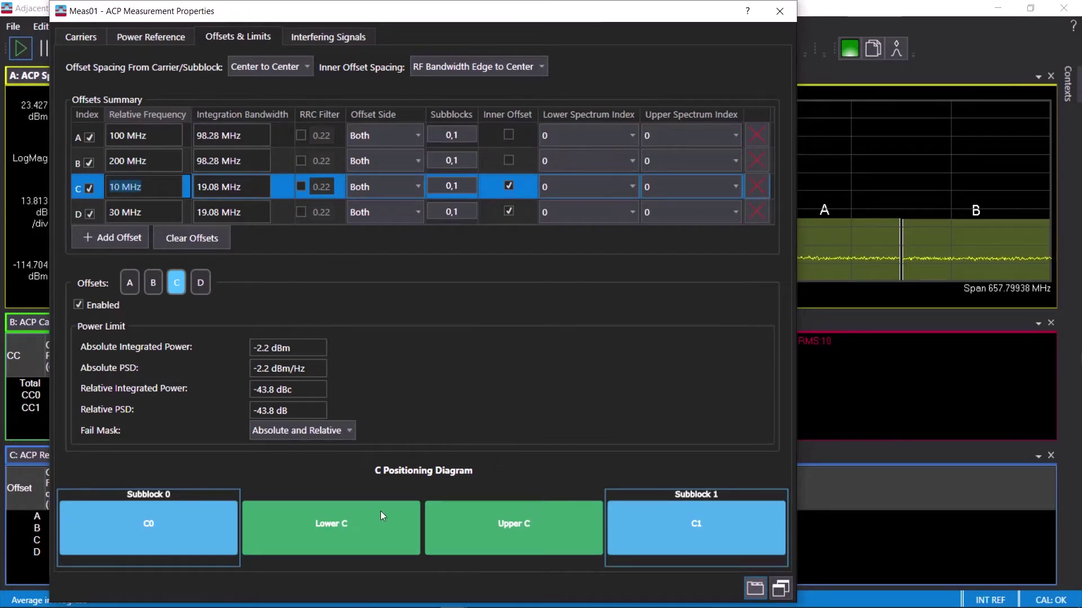
click(140, 212)
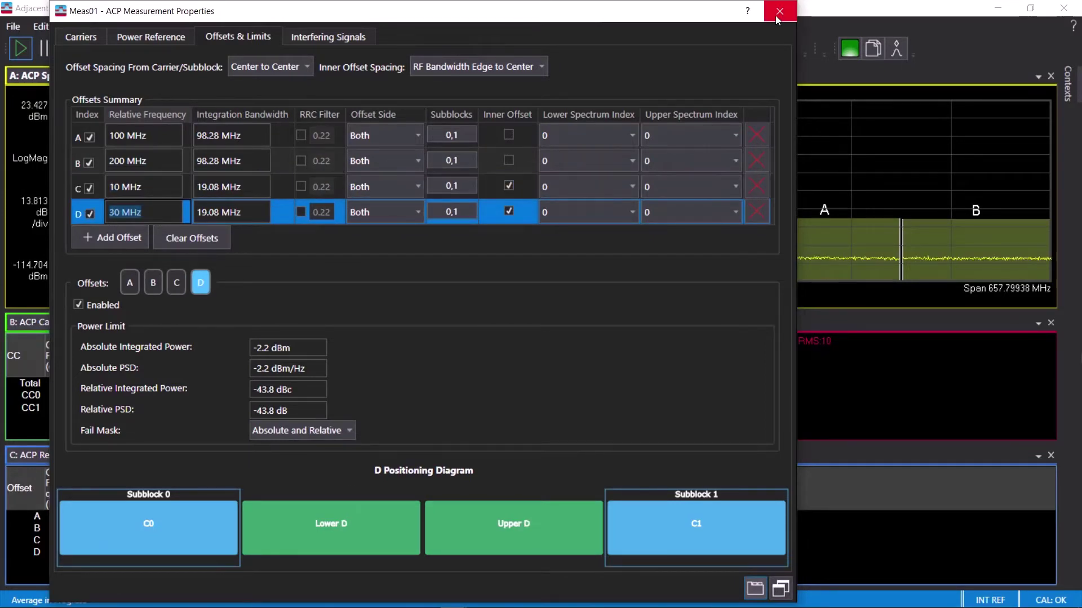
click(779, 10)
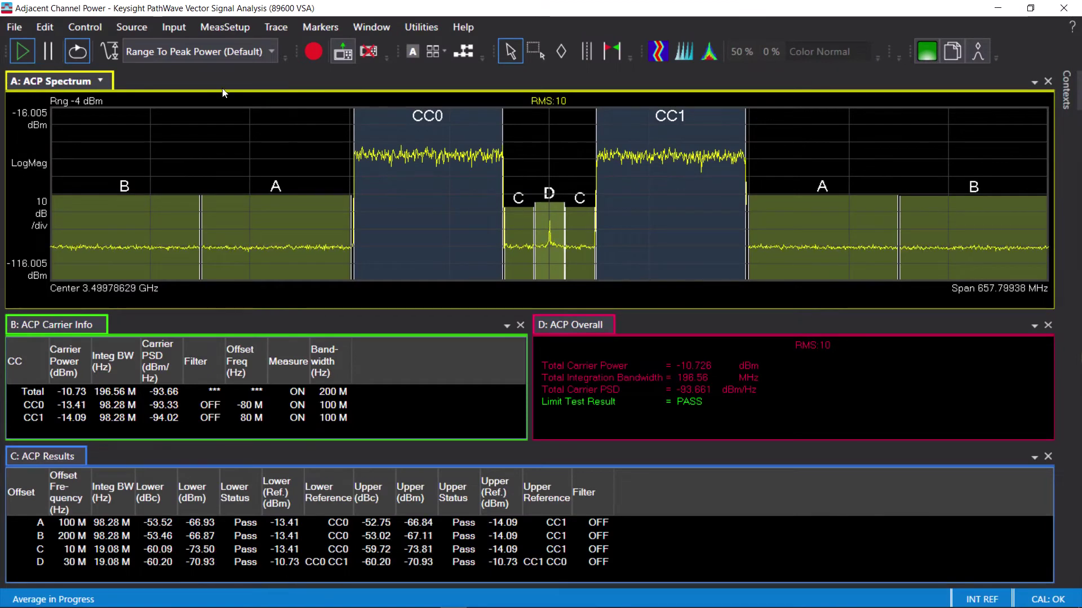
- Enable Noise Correction in the ResBW settings, deepening offsets to about -56.6 dBc (A) and -63.5 dBc (D)
click(221, 29)
click(130, 58)
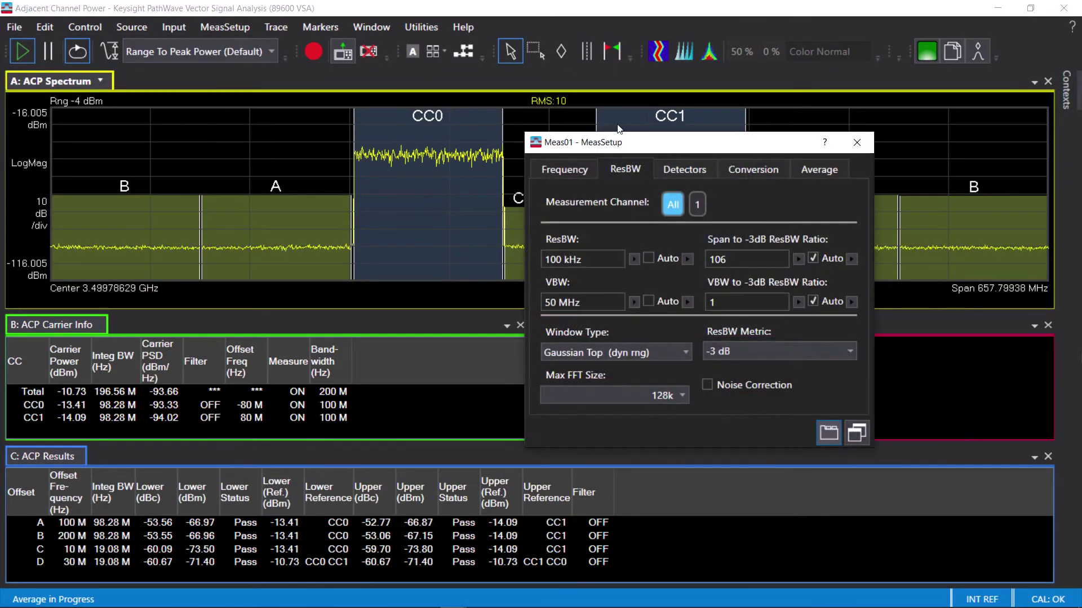
click(708, 386)
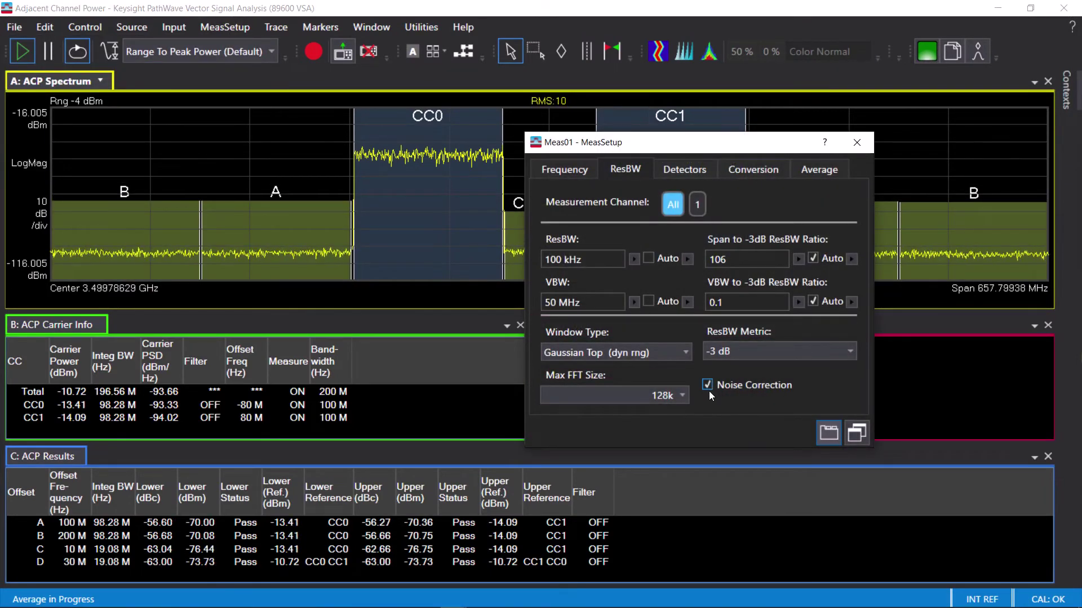
click(857, 142)
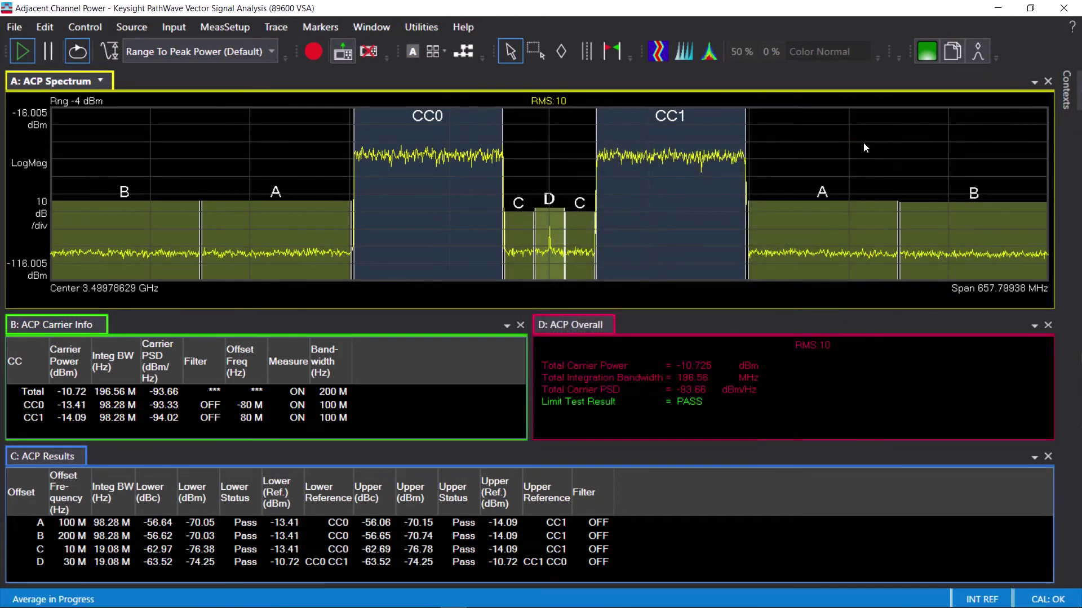